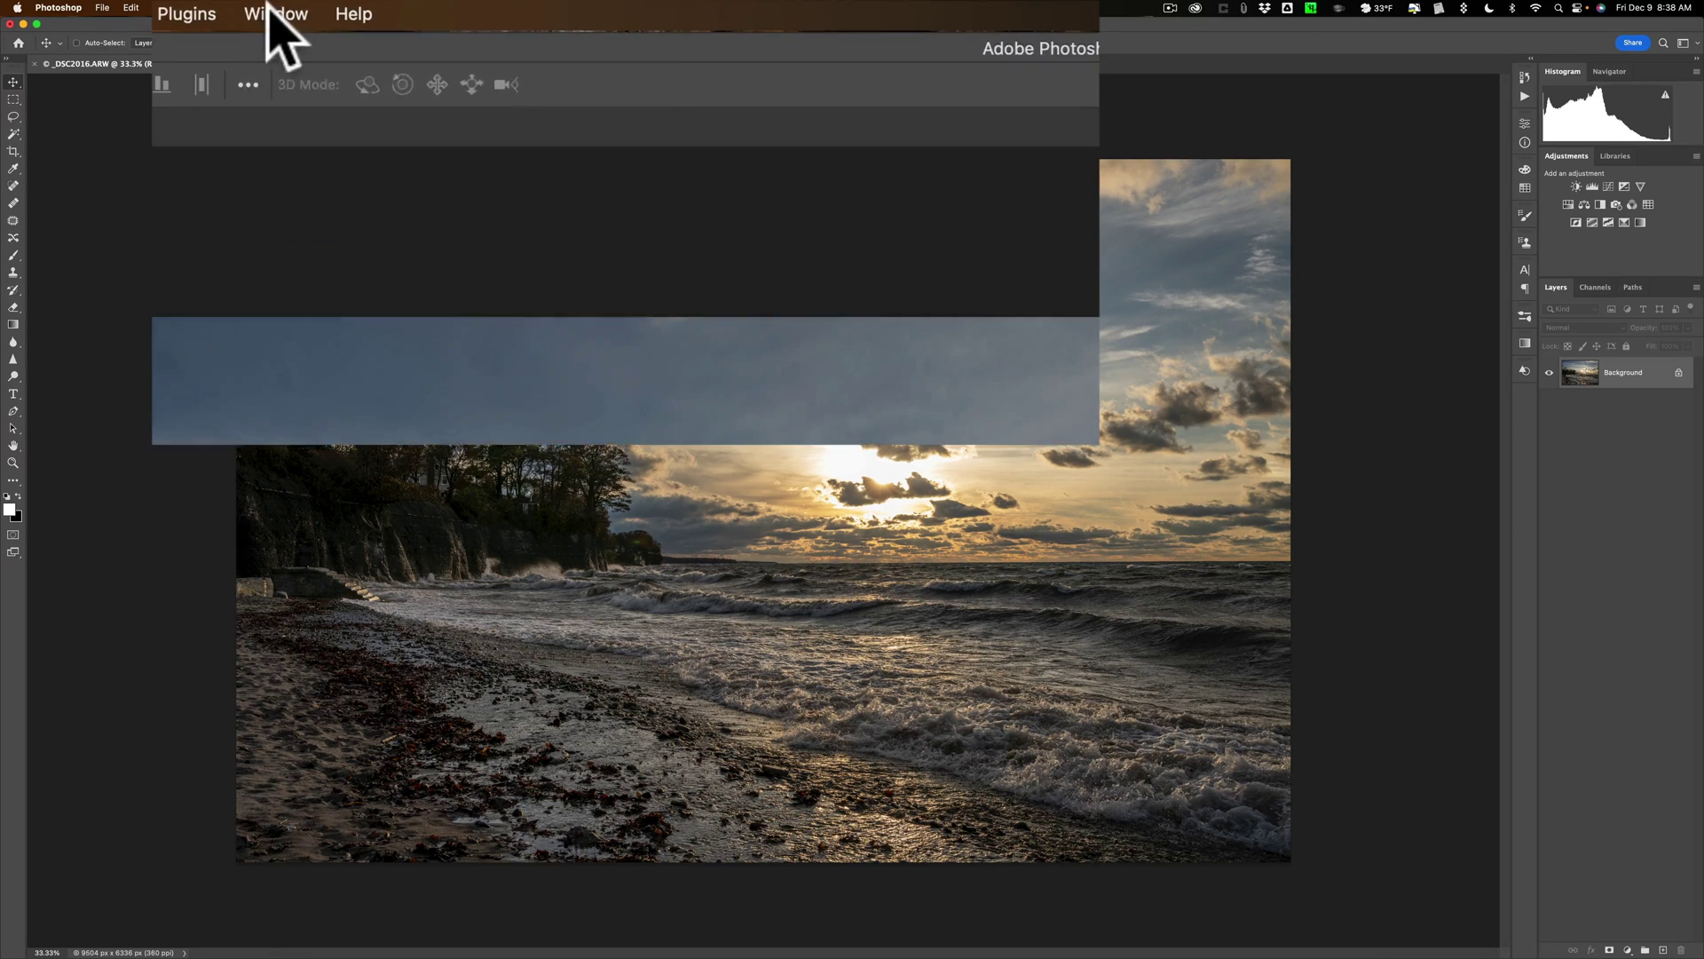
- Switch to the Photography workspace and duplicate the Background into Layer 1 with Cmd+J
{"action": "left_click", "coordinate": [451, 7]}
{"action": "mouse_move", "coordinate": [321, 75]}
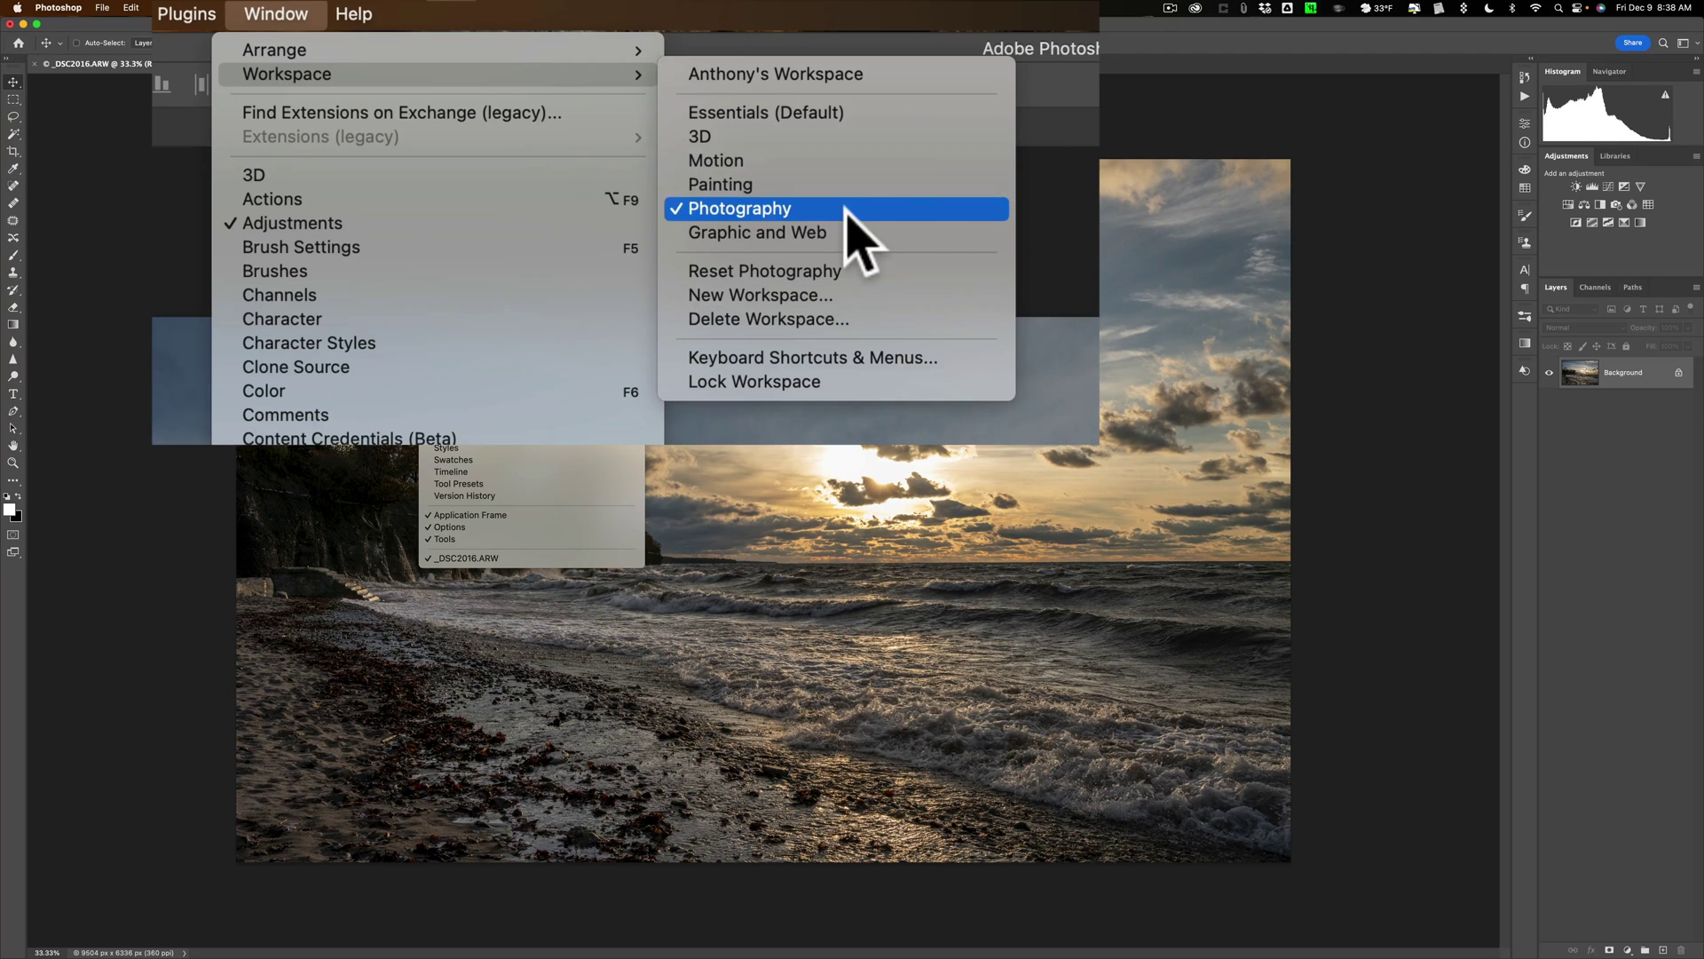
{"action": "left_click", "coordinate": [896, 160]}
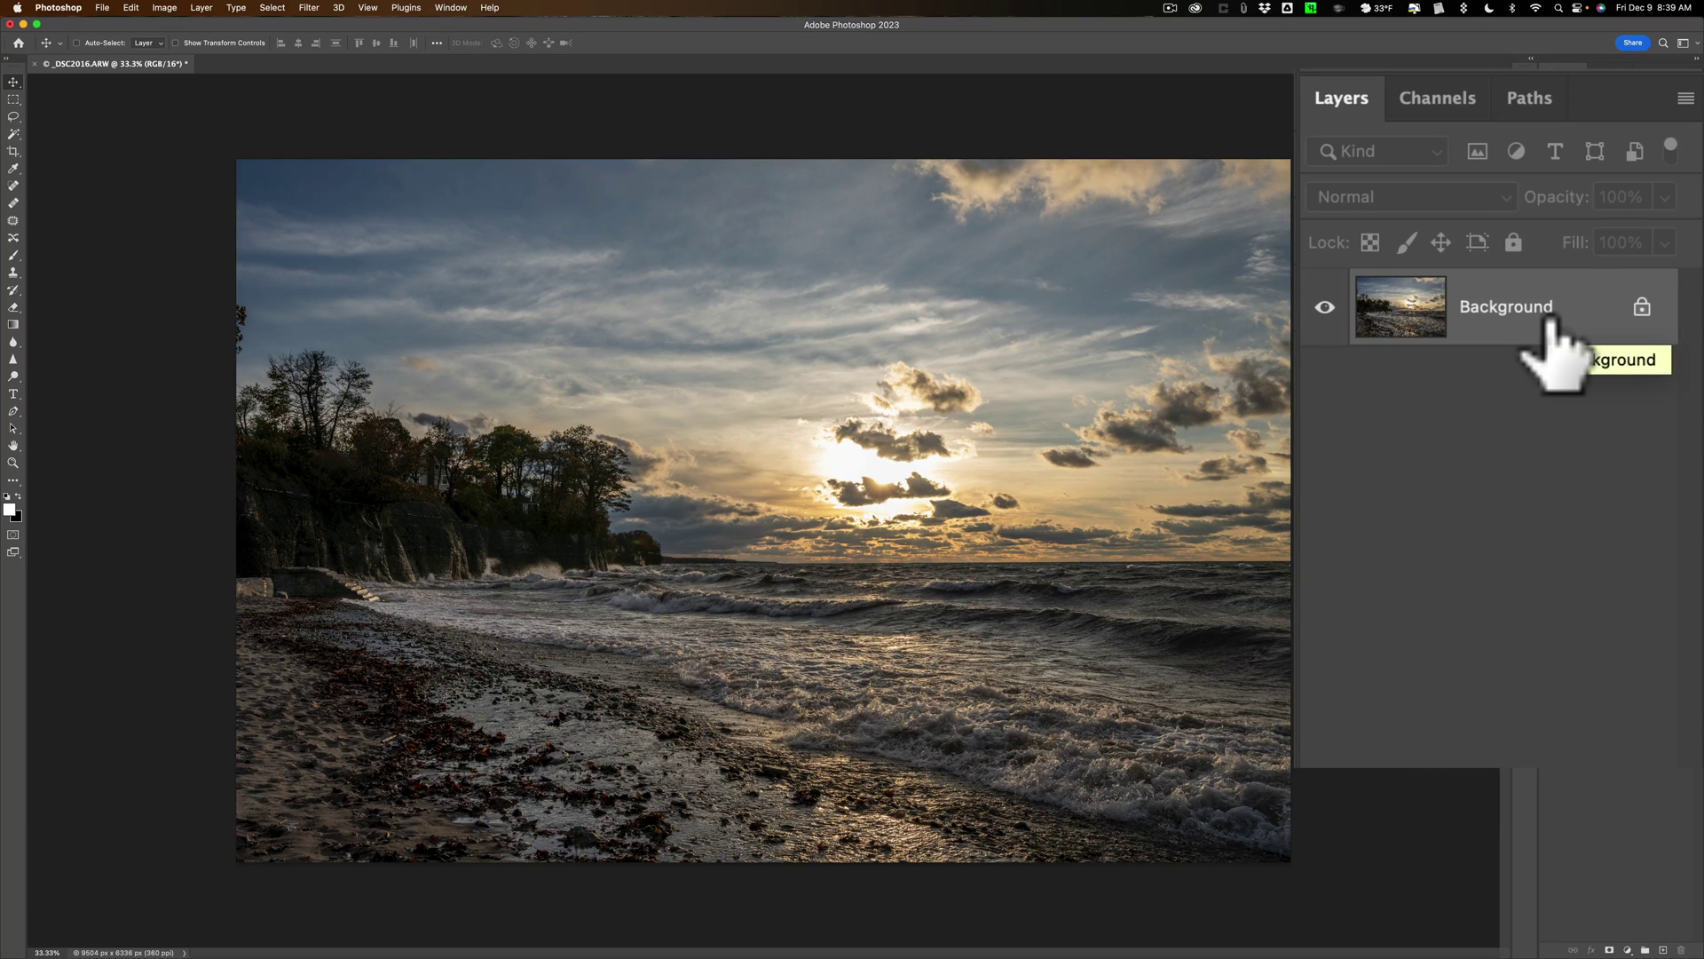
{"action": "key", "text": "super"}
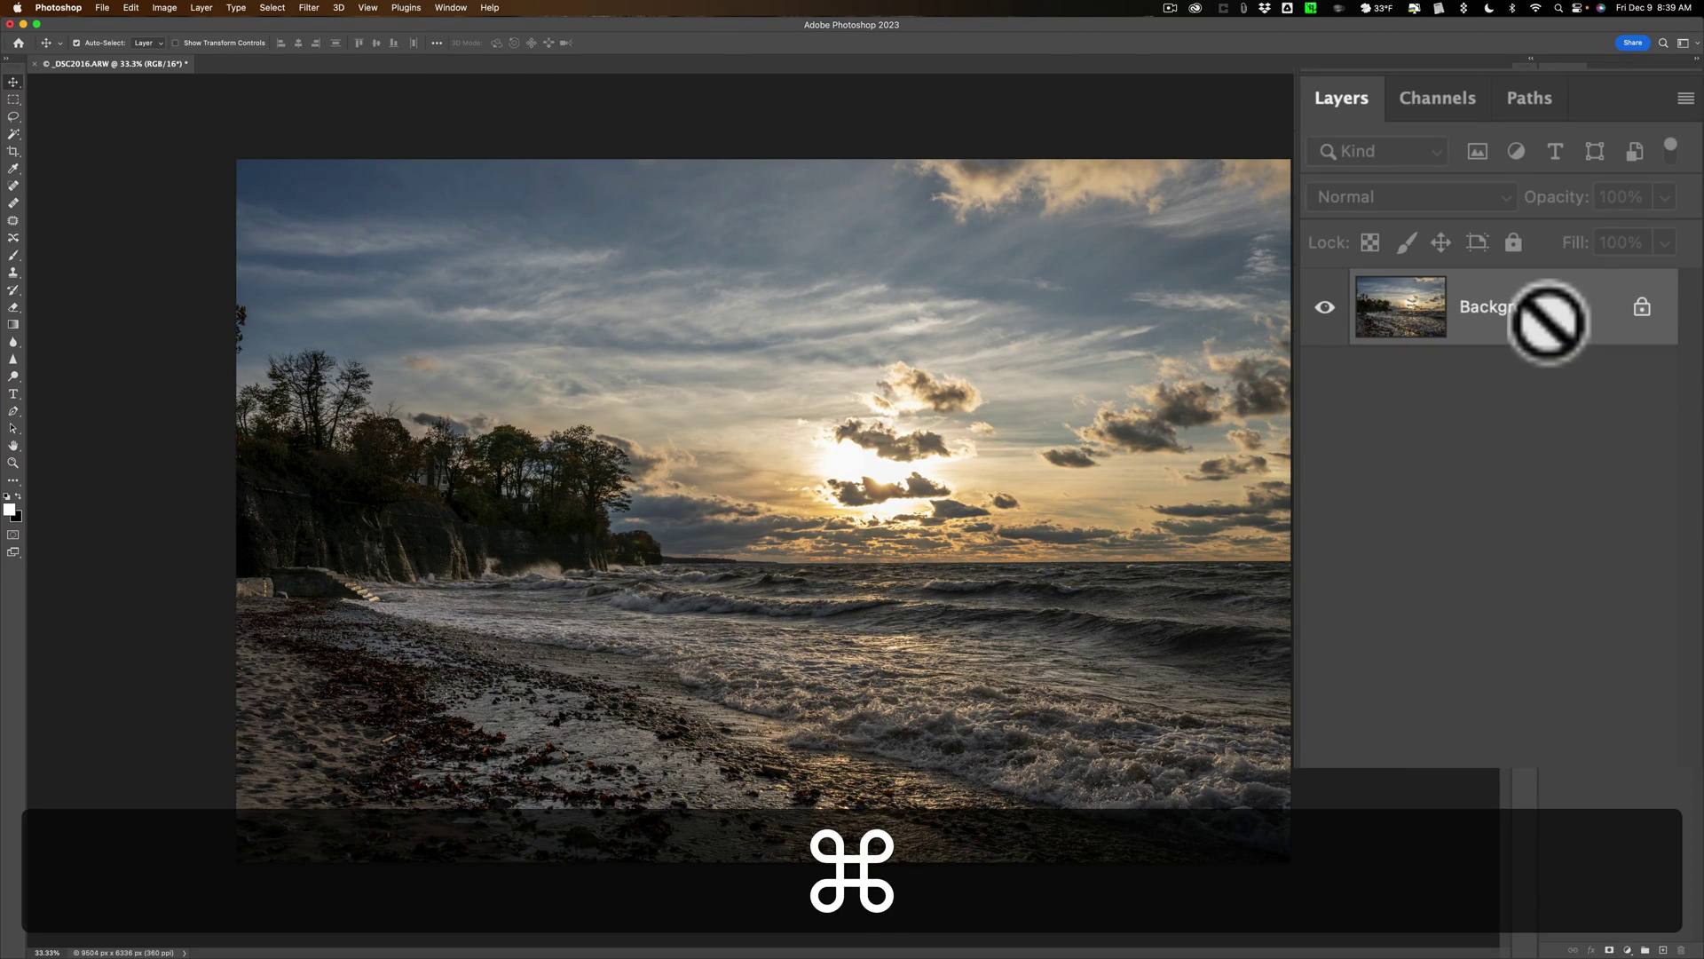
{"action": "key", "text": "super+j"}
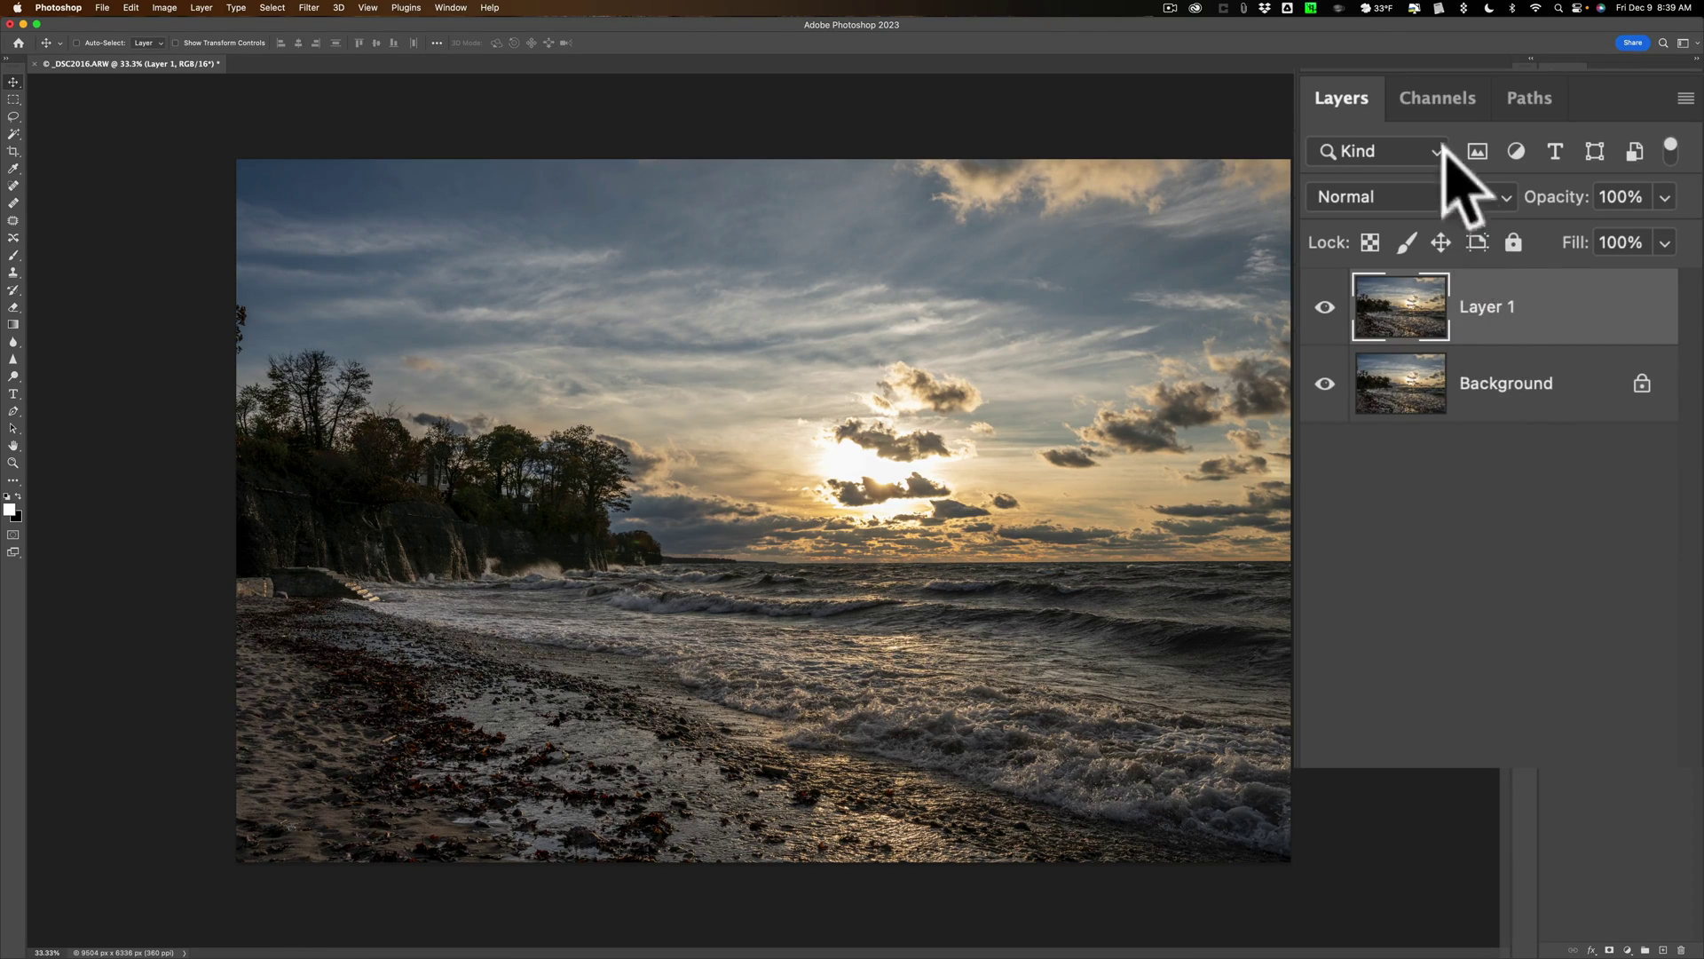
- Cmd-click the RGB channel to select the bright tones, then go back to the layer list
{"action": "left_click", "coordinate": [1430, 104]}
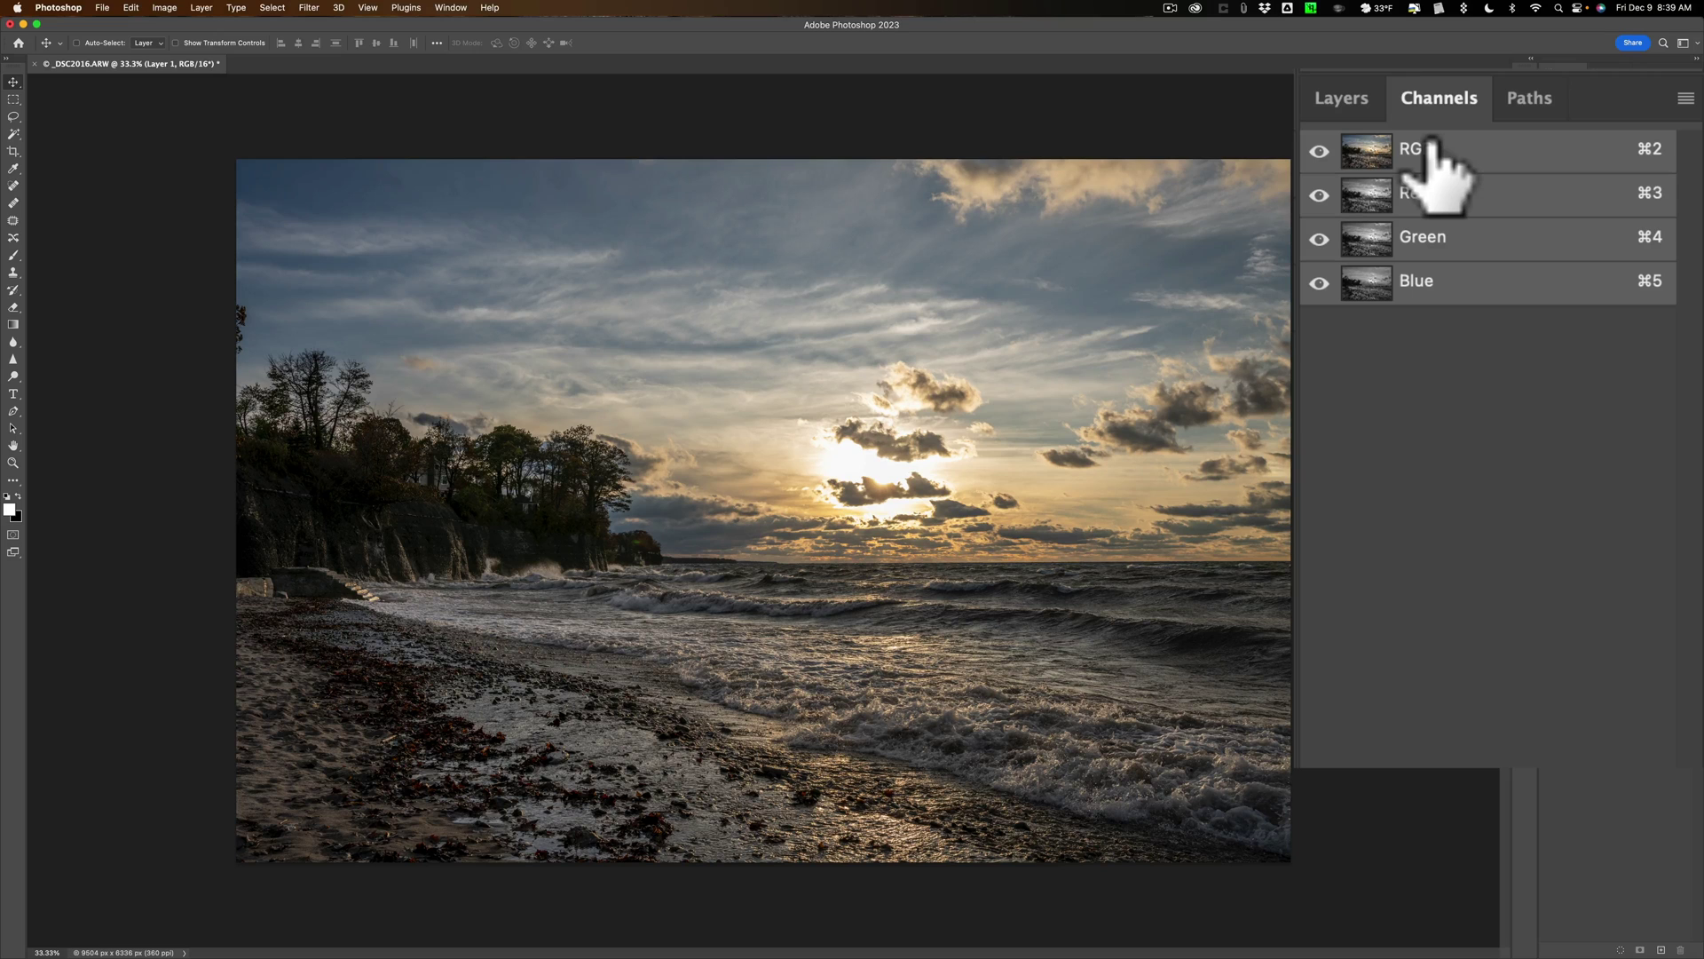
{"action": "key", "text": "super"}
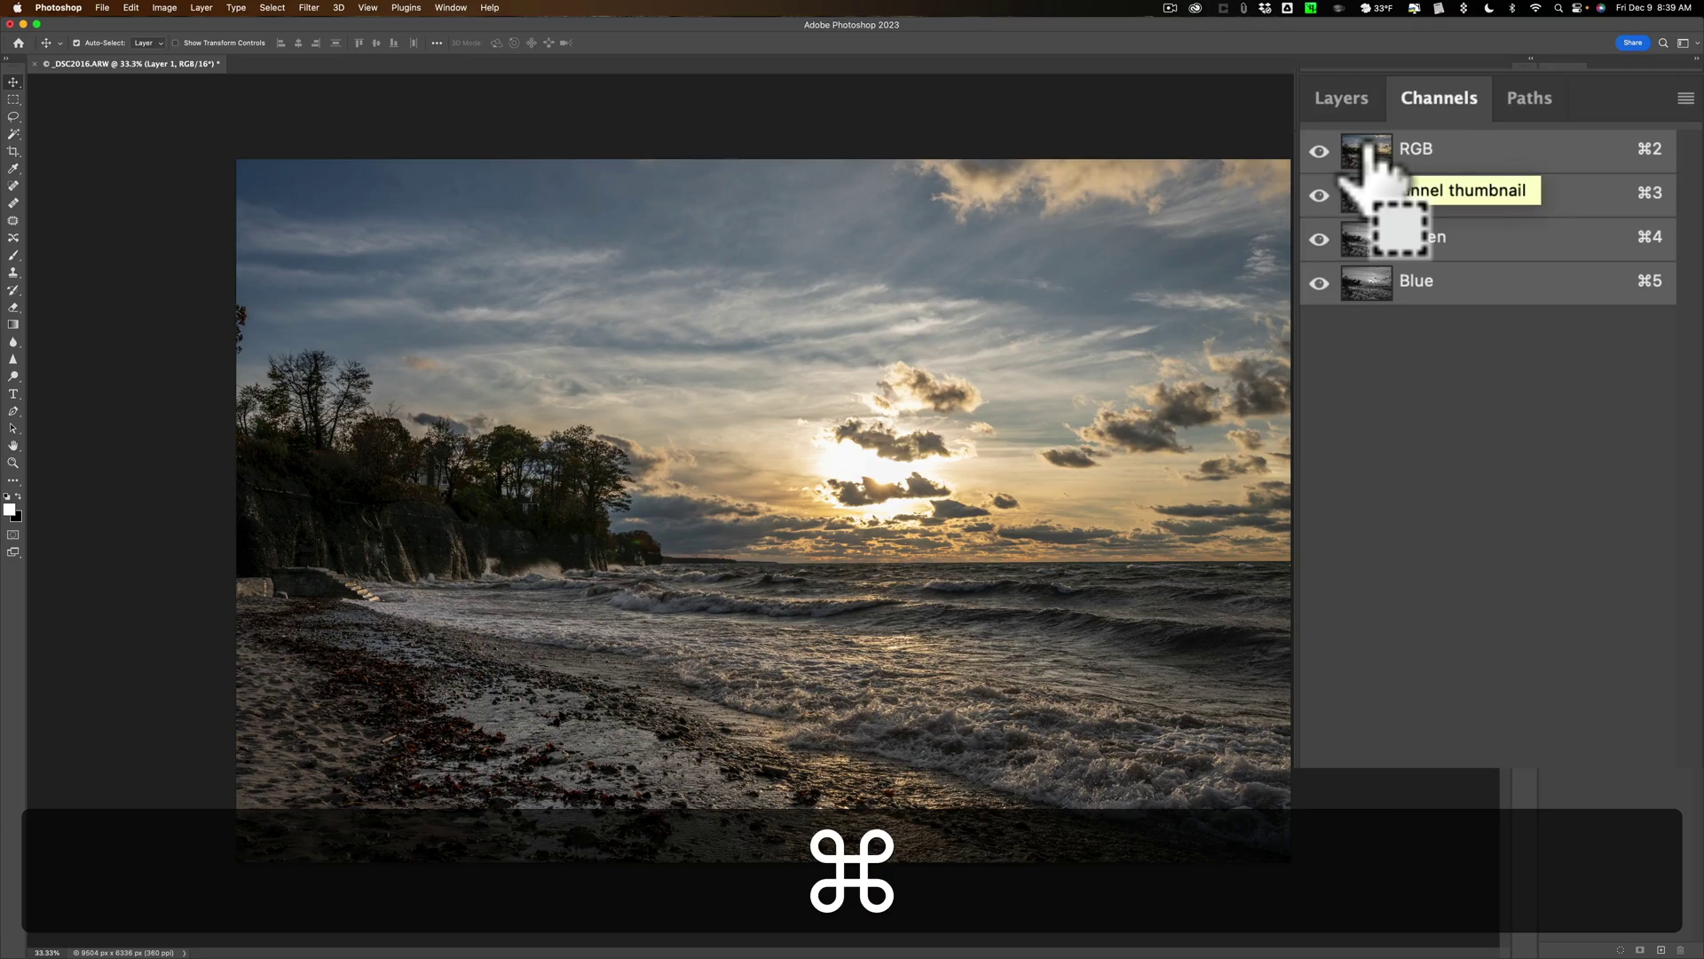
{"action": "left_click", "coordinate": [1367, 149], "text": "super"}
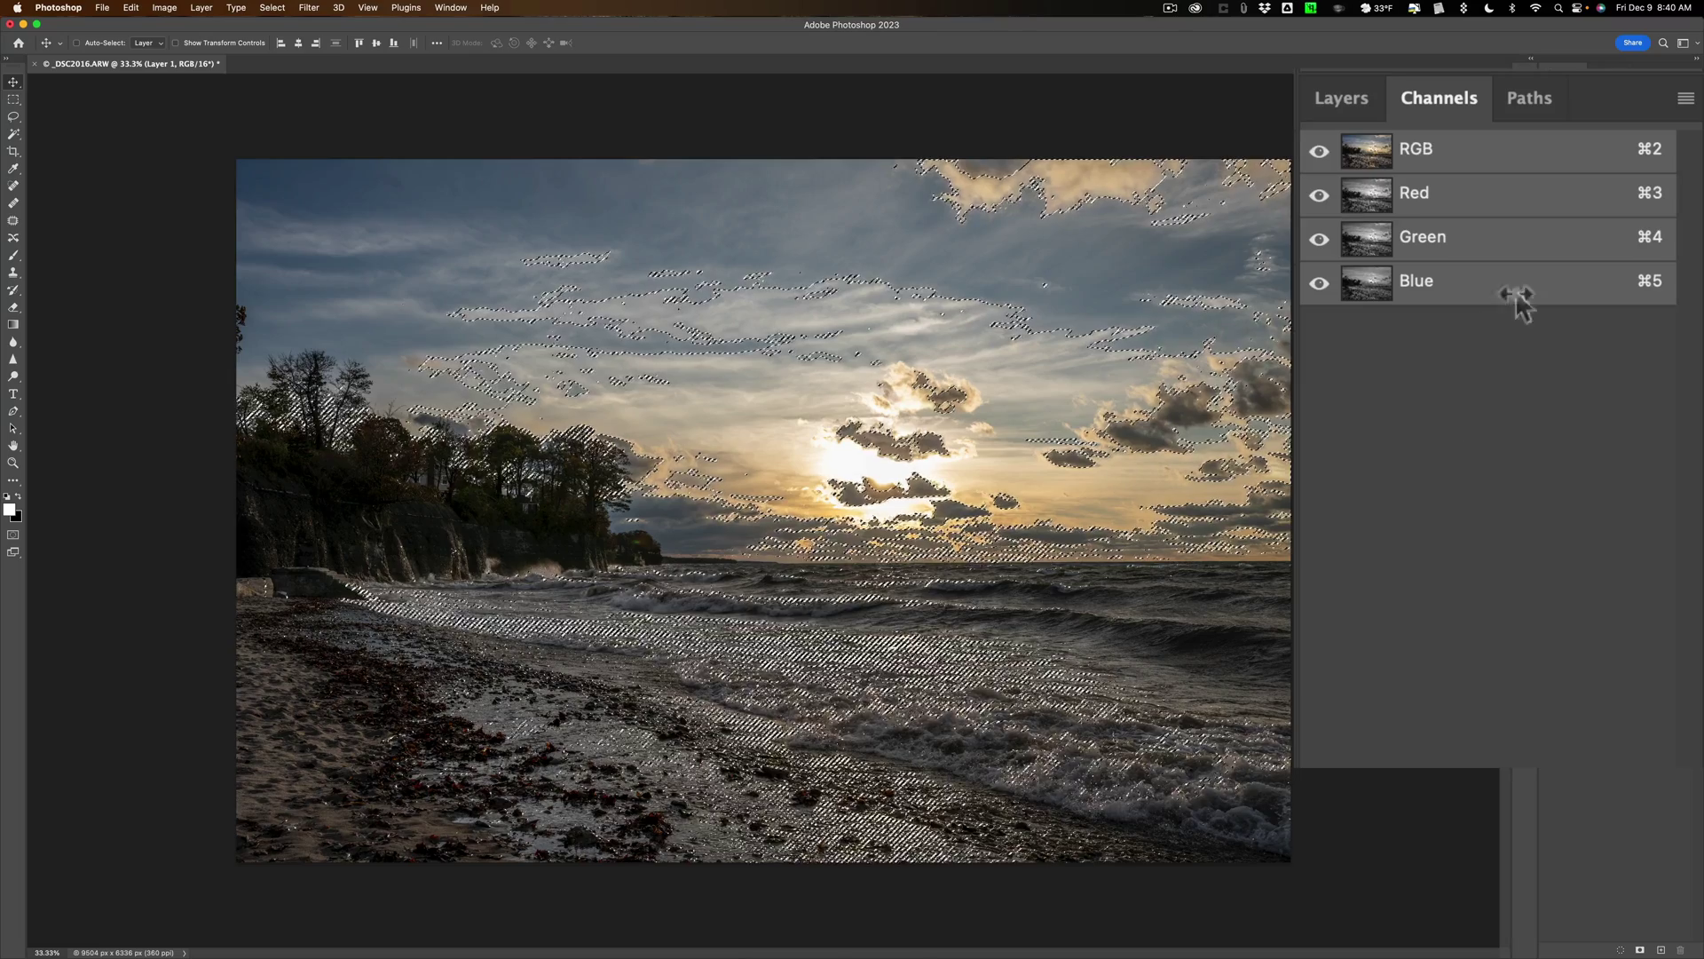
{"action": "left_click", "coordinate": [1339, 96]}
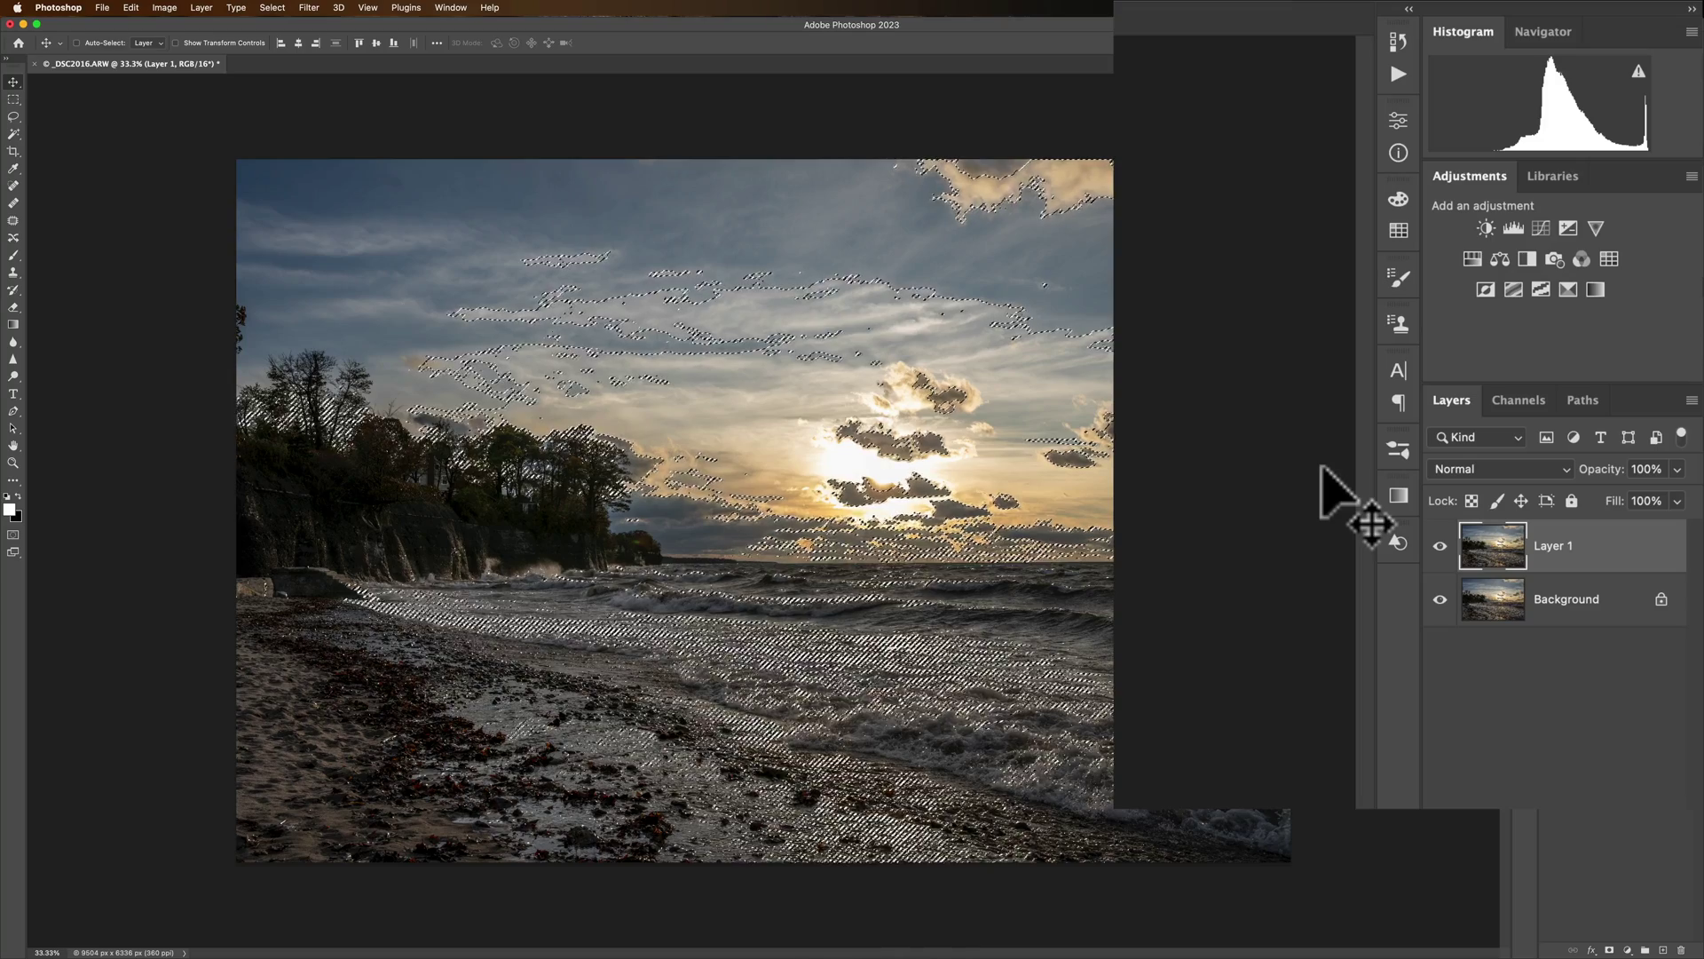
- Add a highlight-masked Photo Filter and drag its density toward about 36%
{"action": "left_click", "coordinate": [1555, 258]}
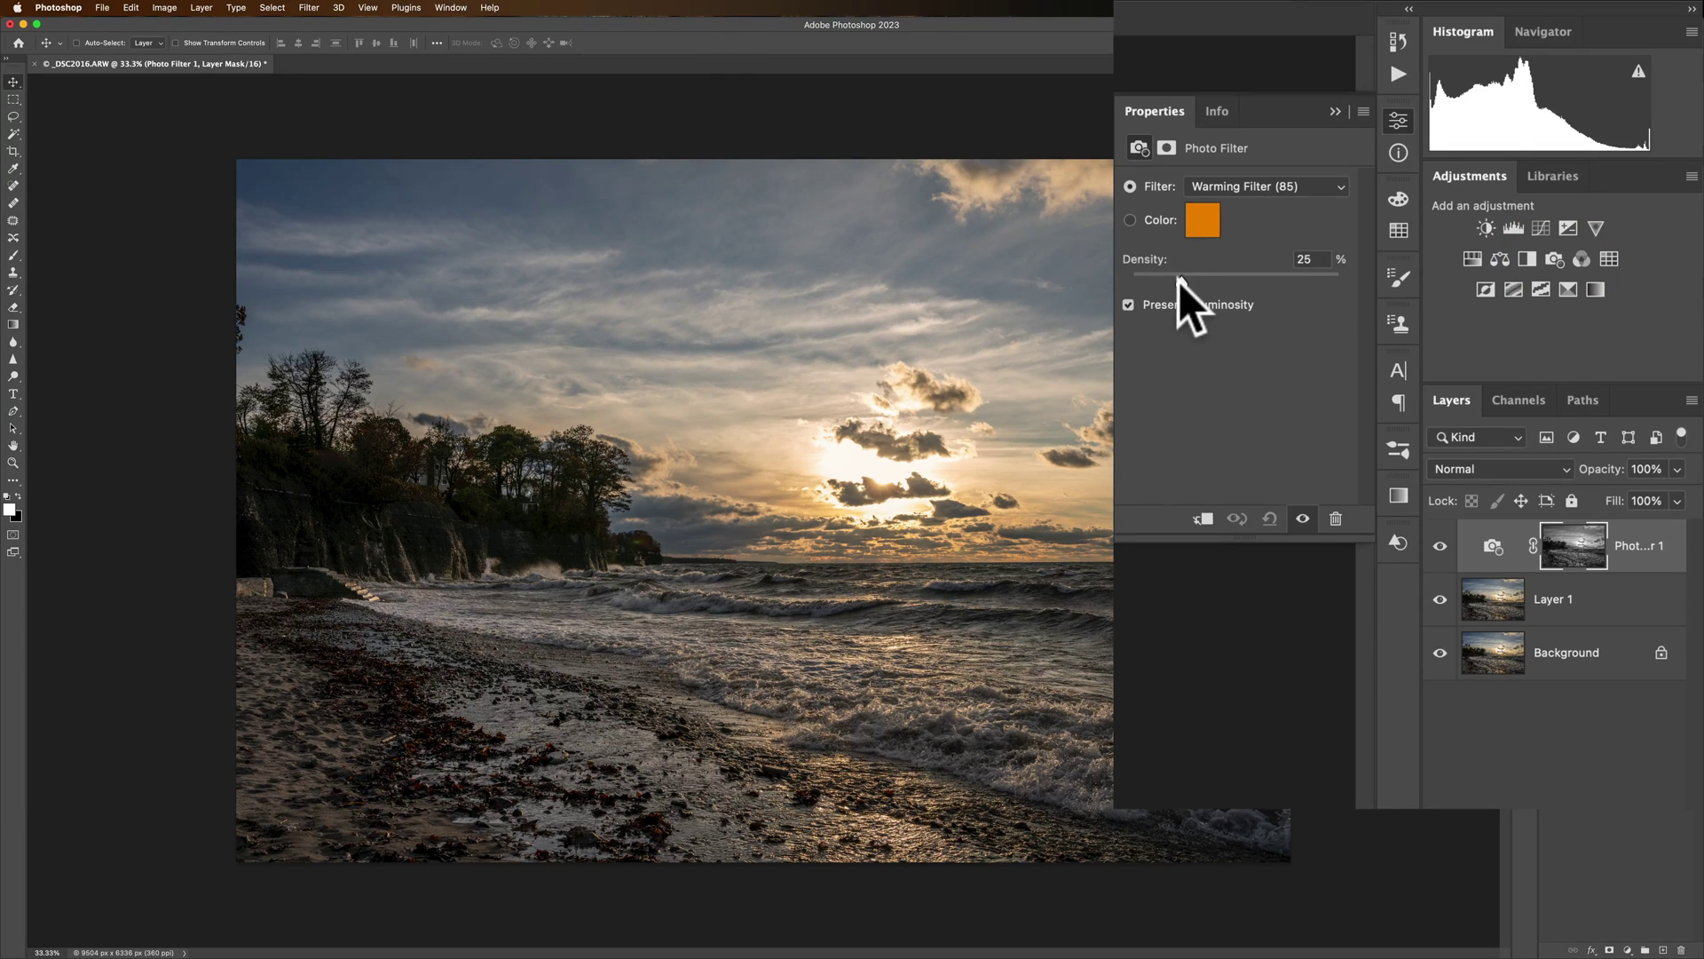
{"action": "left_click_drag", "start_coordinate": [1178, 281], "coordinate": [1234, 281]}
{"action": "left_click_drag", "start_coordinate": [1342, 286], "coordinate": [1206, 279]}
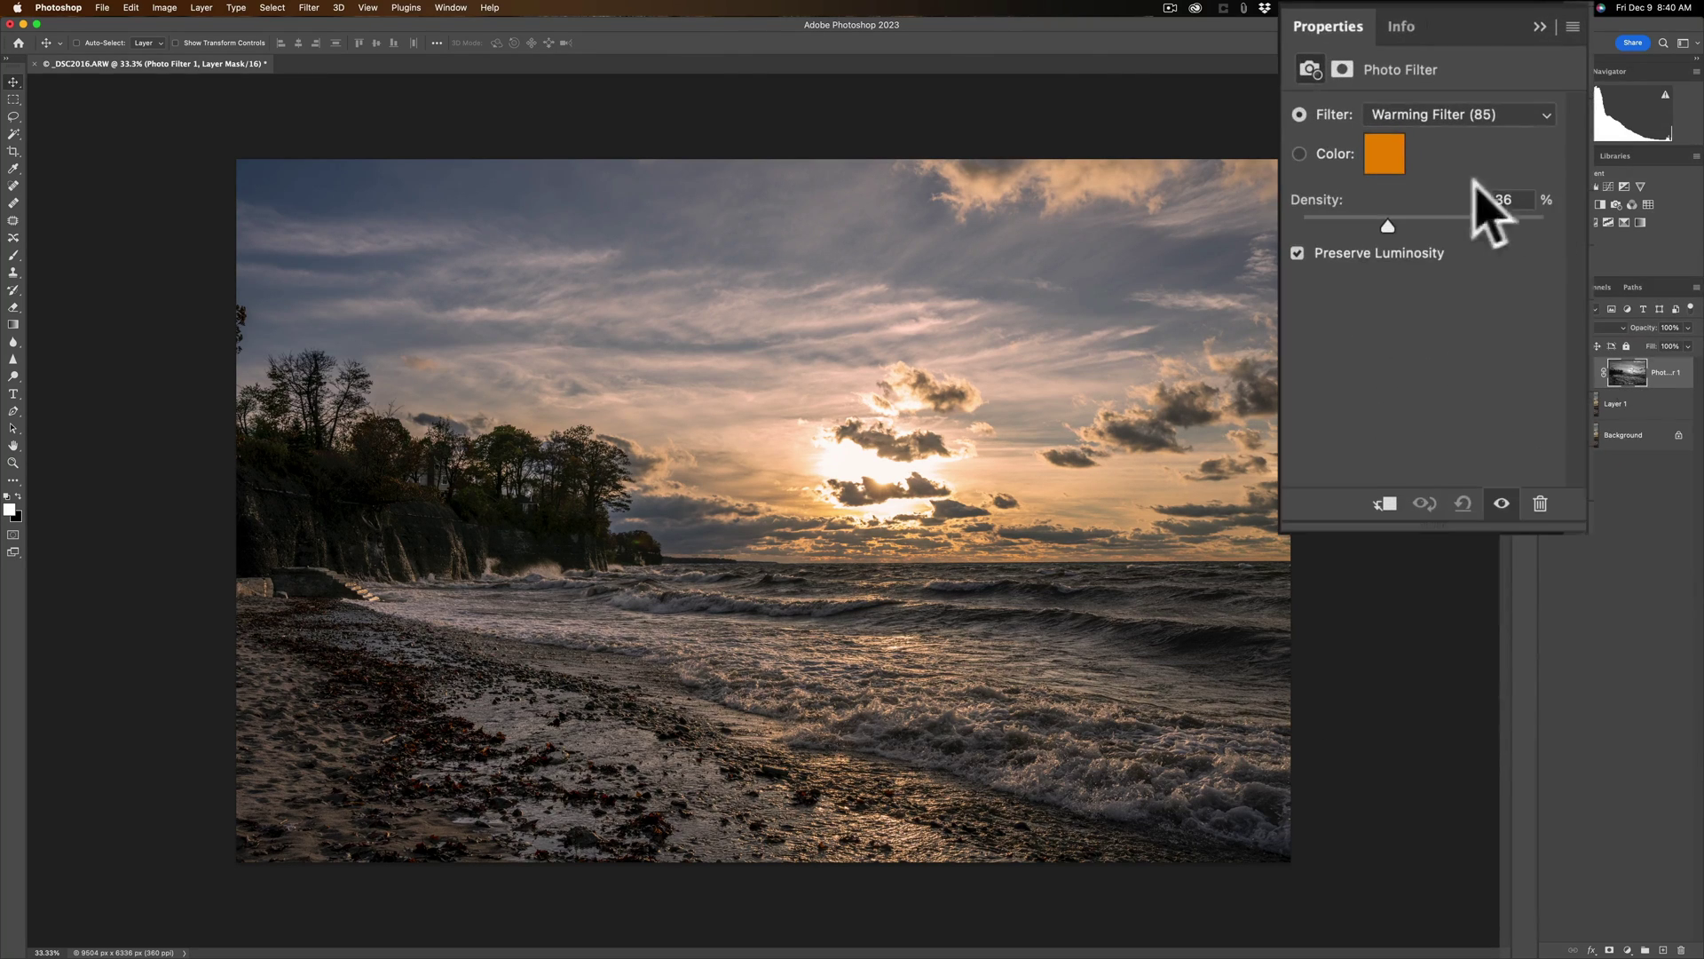
- Set density to 51%, try the other filter presets, choose Warming Filter (85), and close Properties
{"action": "left_click_drag", "start_coordinate": [1389, 223], "coordinate": [1425, 223]}
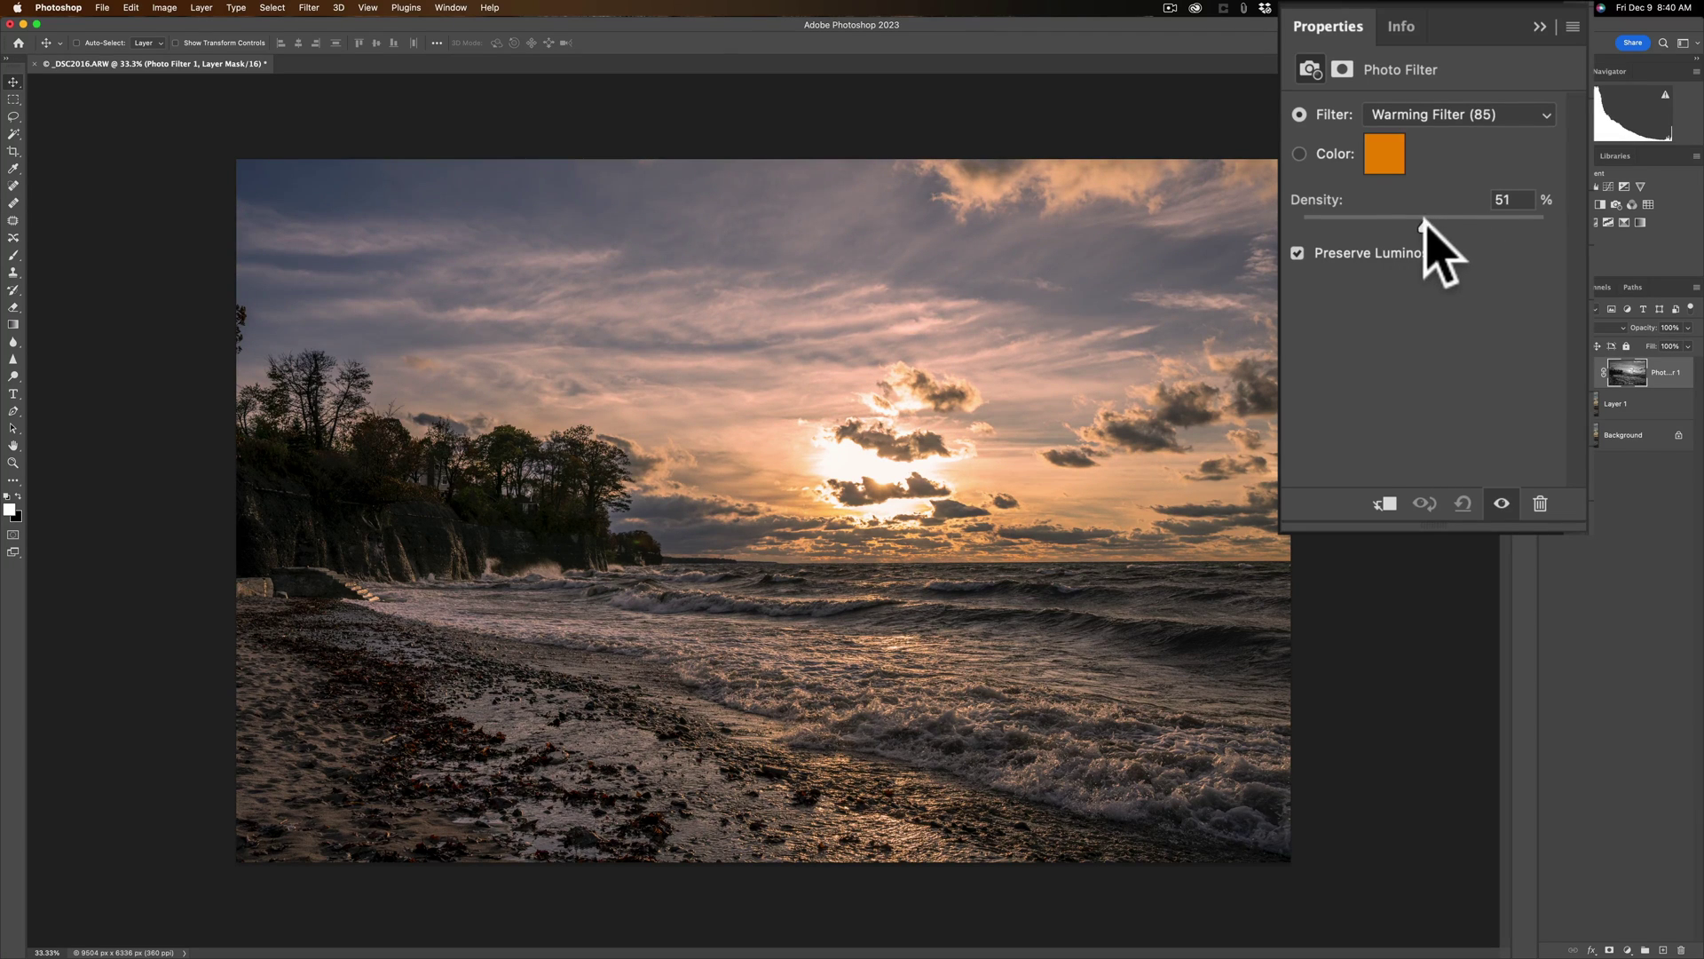
{"action": "left_click", "coordinate": [1438, 117]}
{"action": "left_click", "coordinate": [1440, 133]}
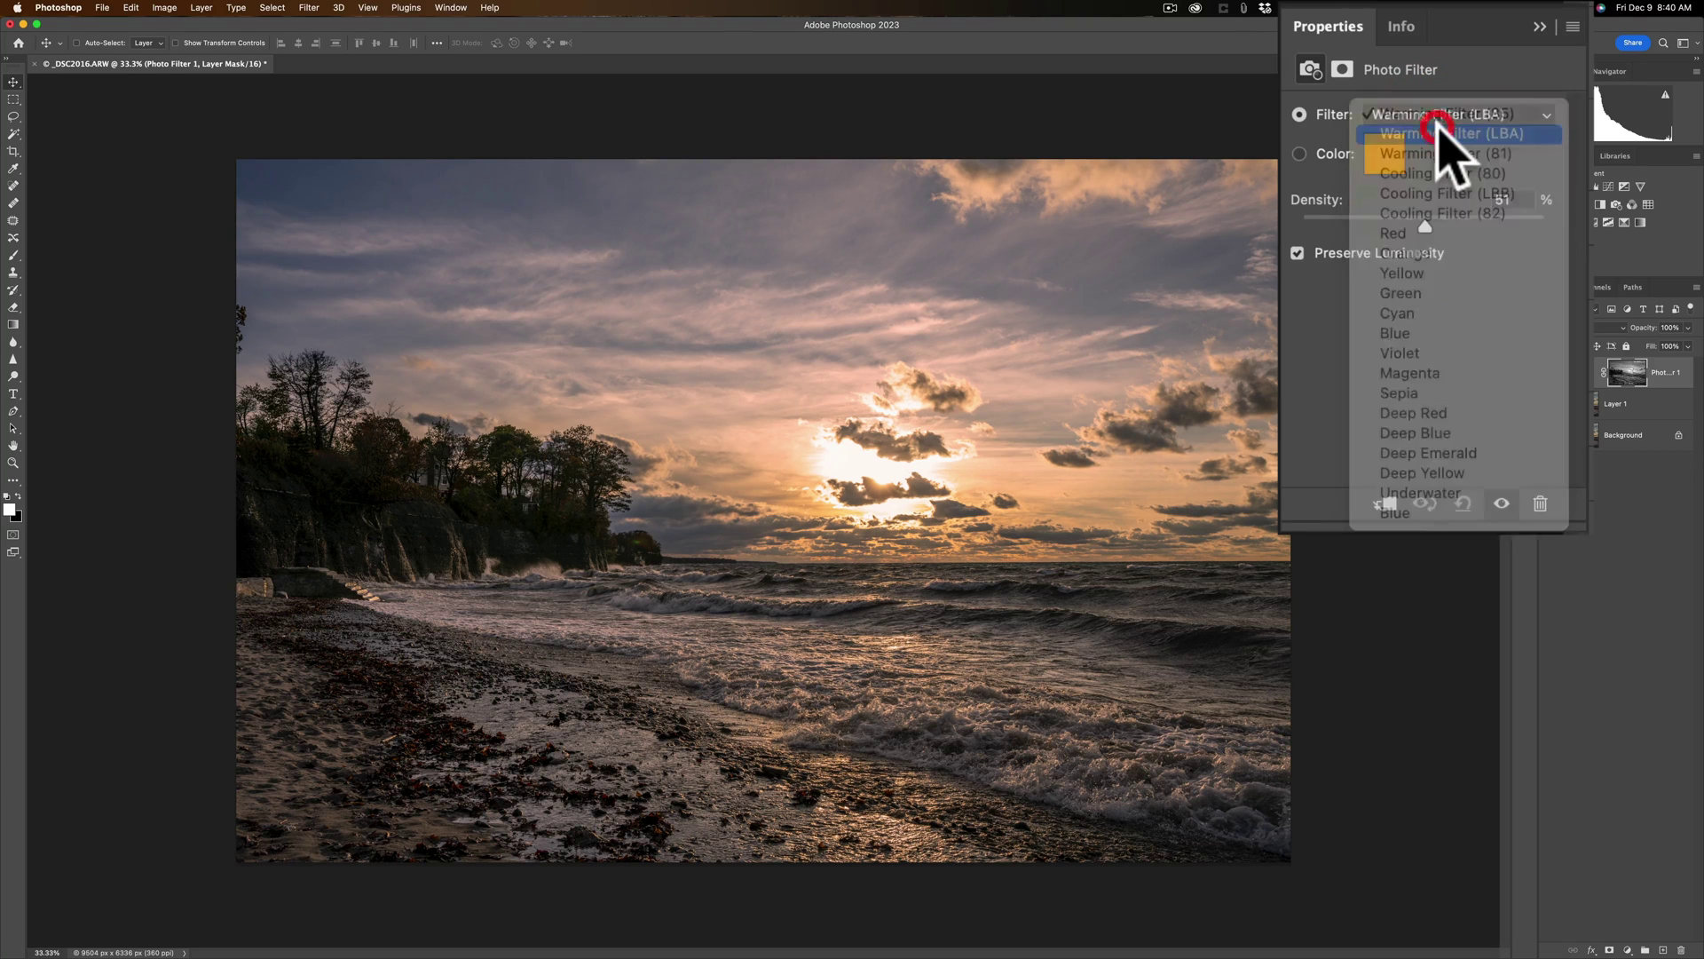
{"action": "left_click", "coordinate": [1440, 105]}
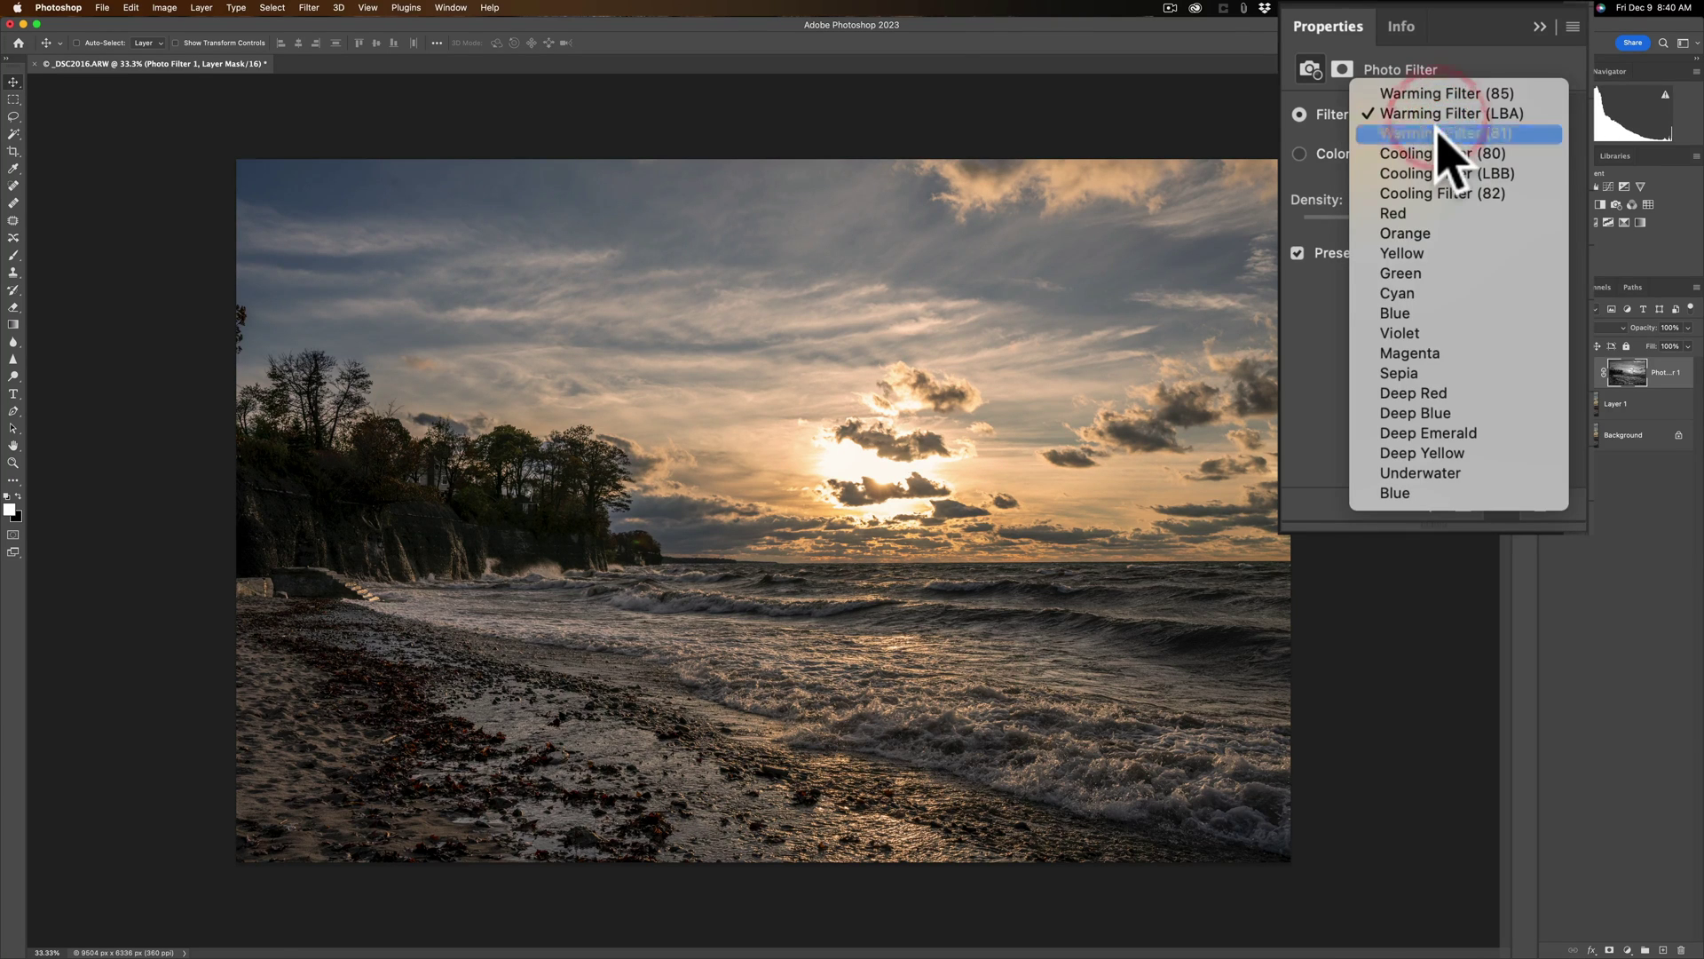
{"action": "left_click", "coordinate": [1440, 135]}
{"action": "left_click", "coordinate": [1432, 119]}
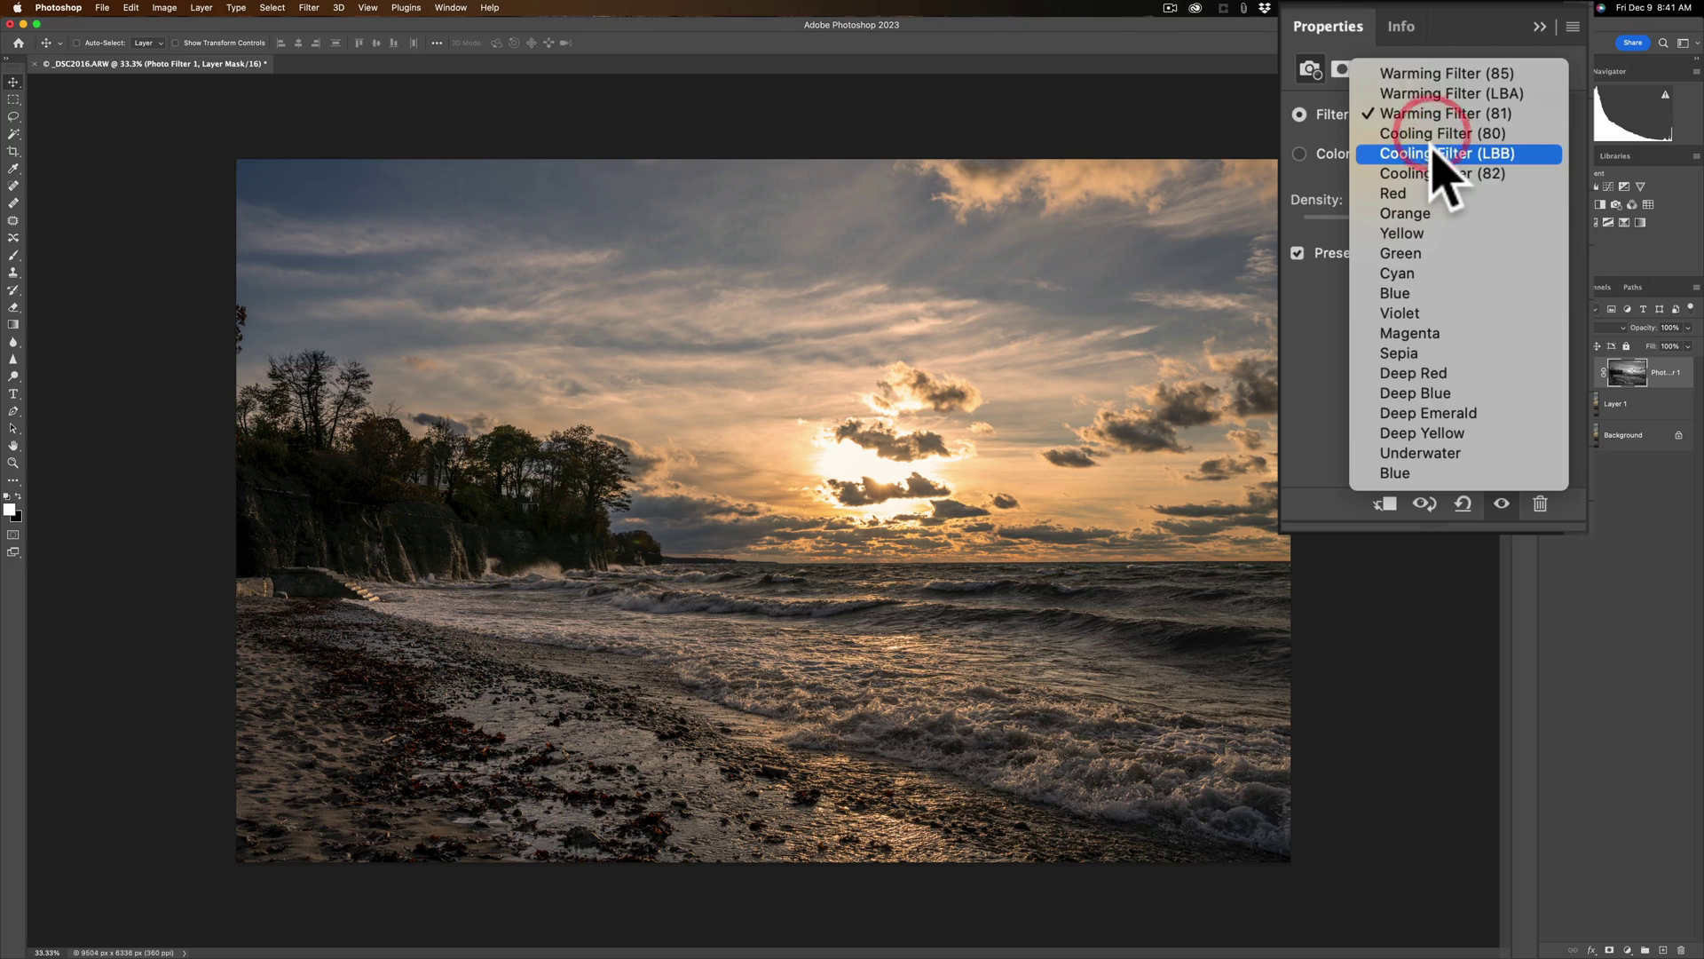
{"action": "left_click", "coordinate": [1436, 158]}
{"action": "left_click", "coordinate": [1433, 116]}
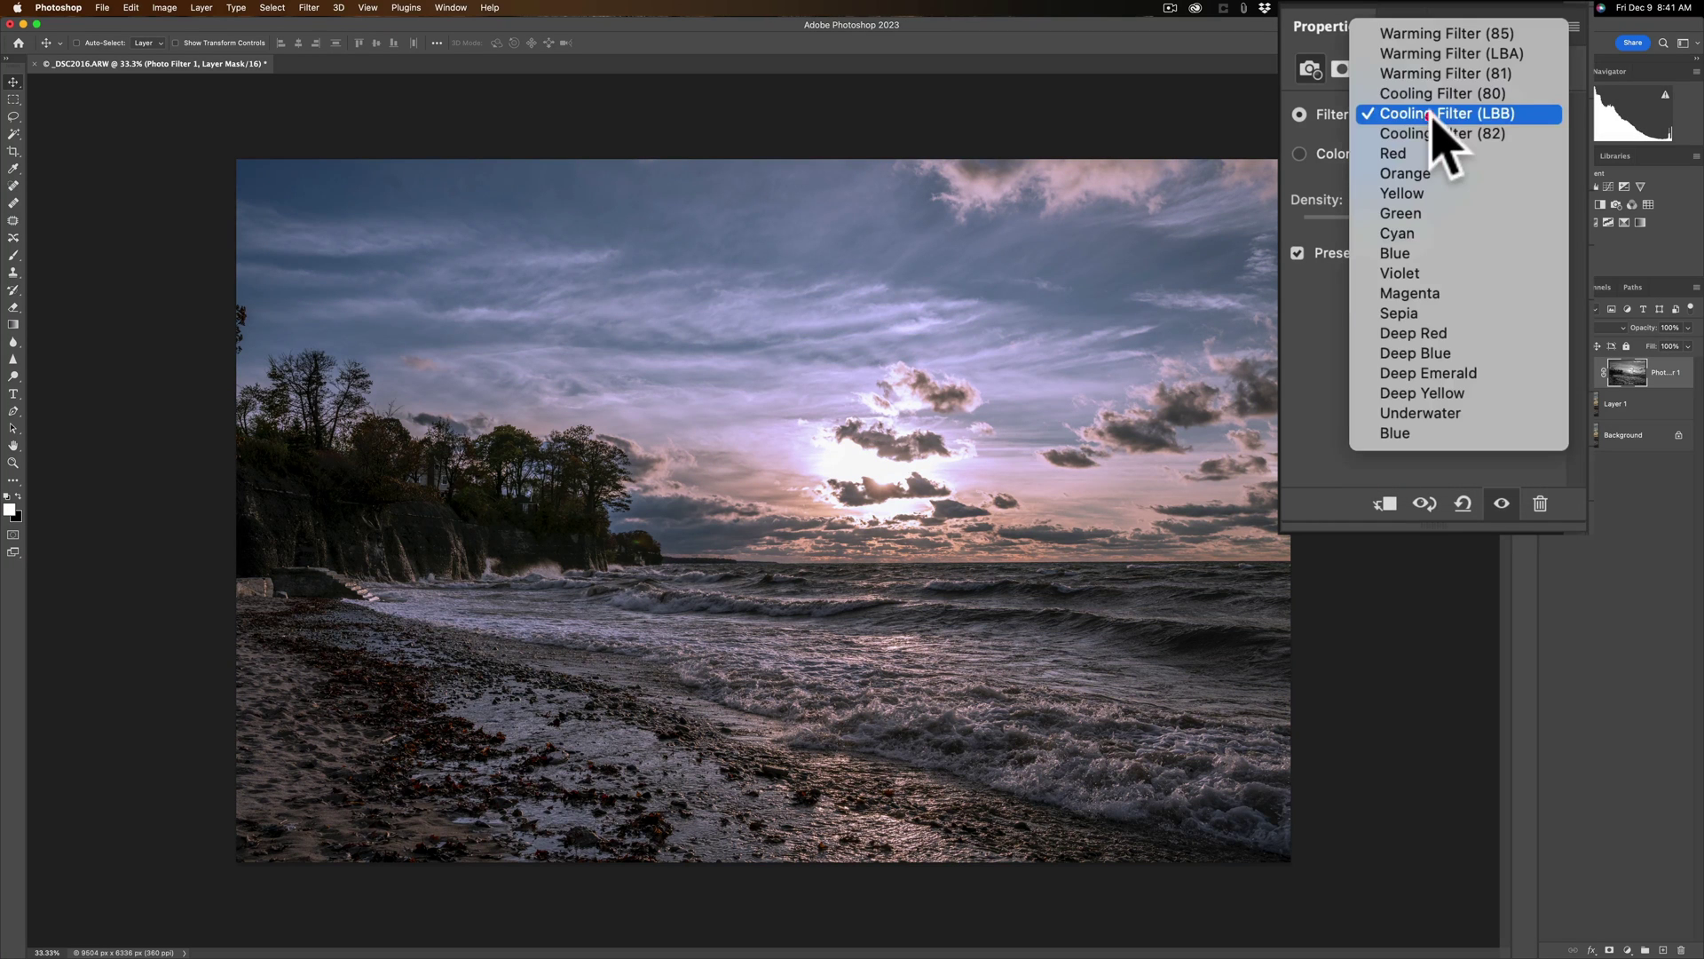
{"action": "left_click", "coordinate": [1437, 33]}
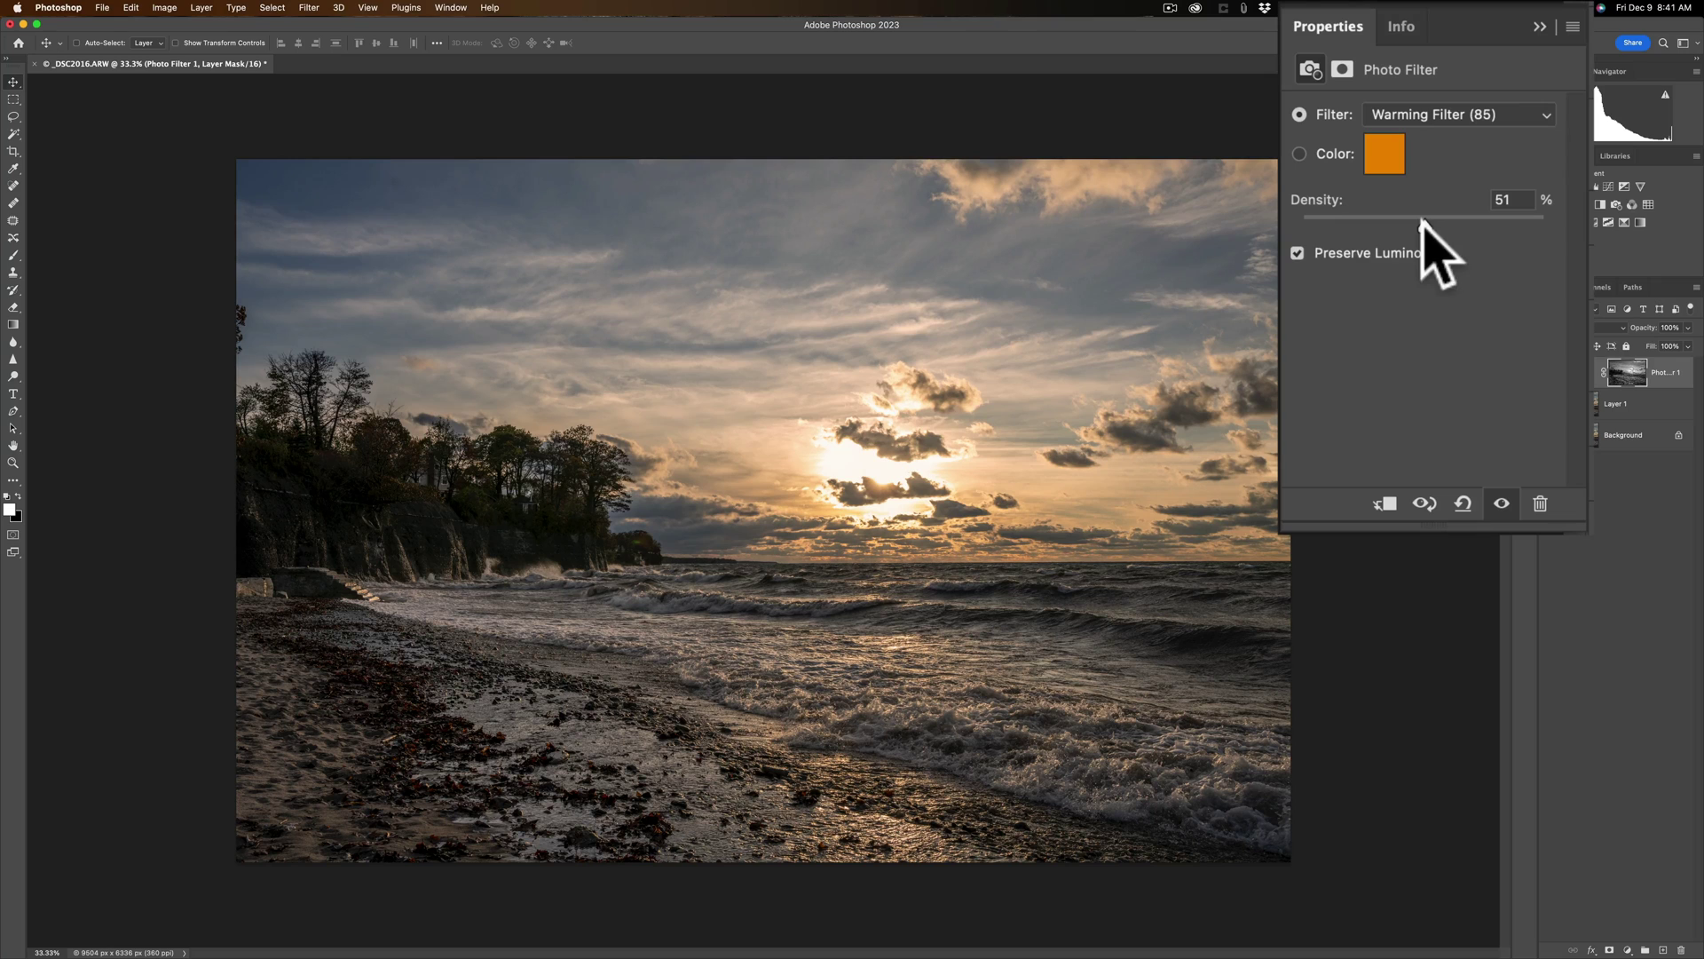
{"action": "left_click", "coordinate": [1538, 28]}
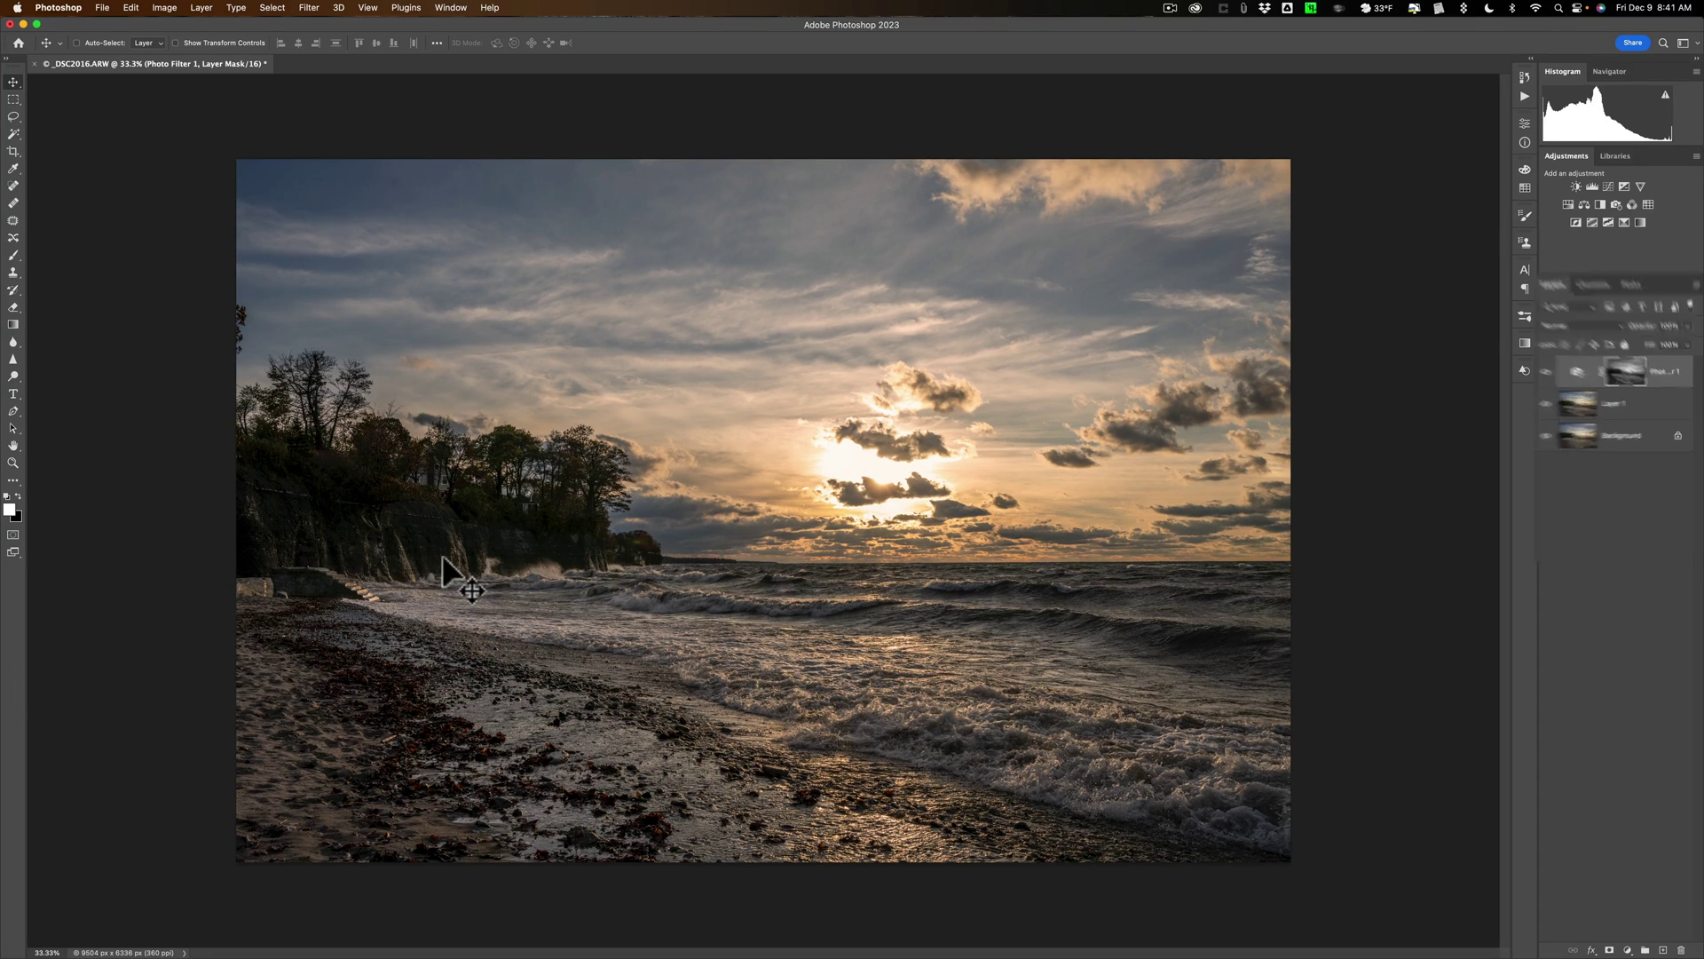
- With Layer 1 active, Cmd-click the RGB channel to load its bright tones as a selection
{"action": "left_click", "coordinate": [1552, 387]}
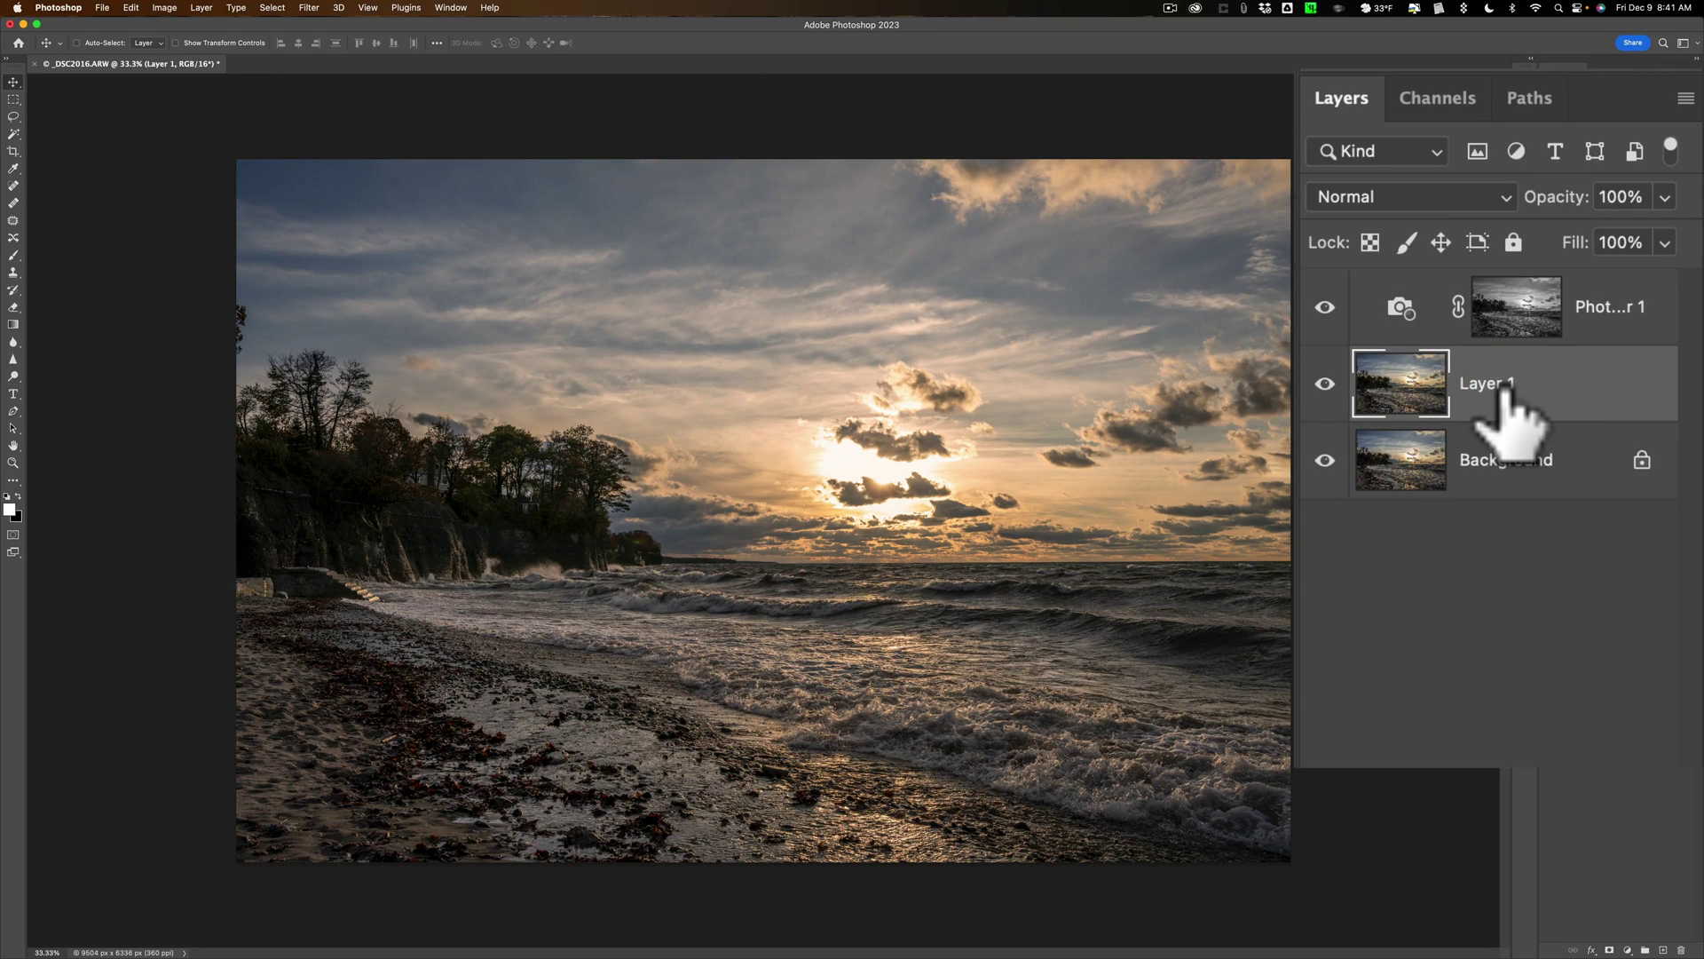
{"action": "left_click", "coordinate": [1439, 97]}
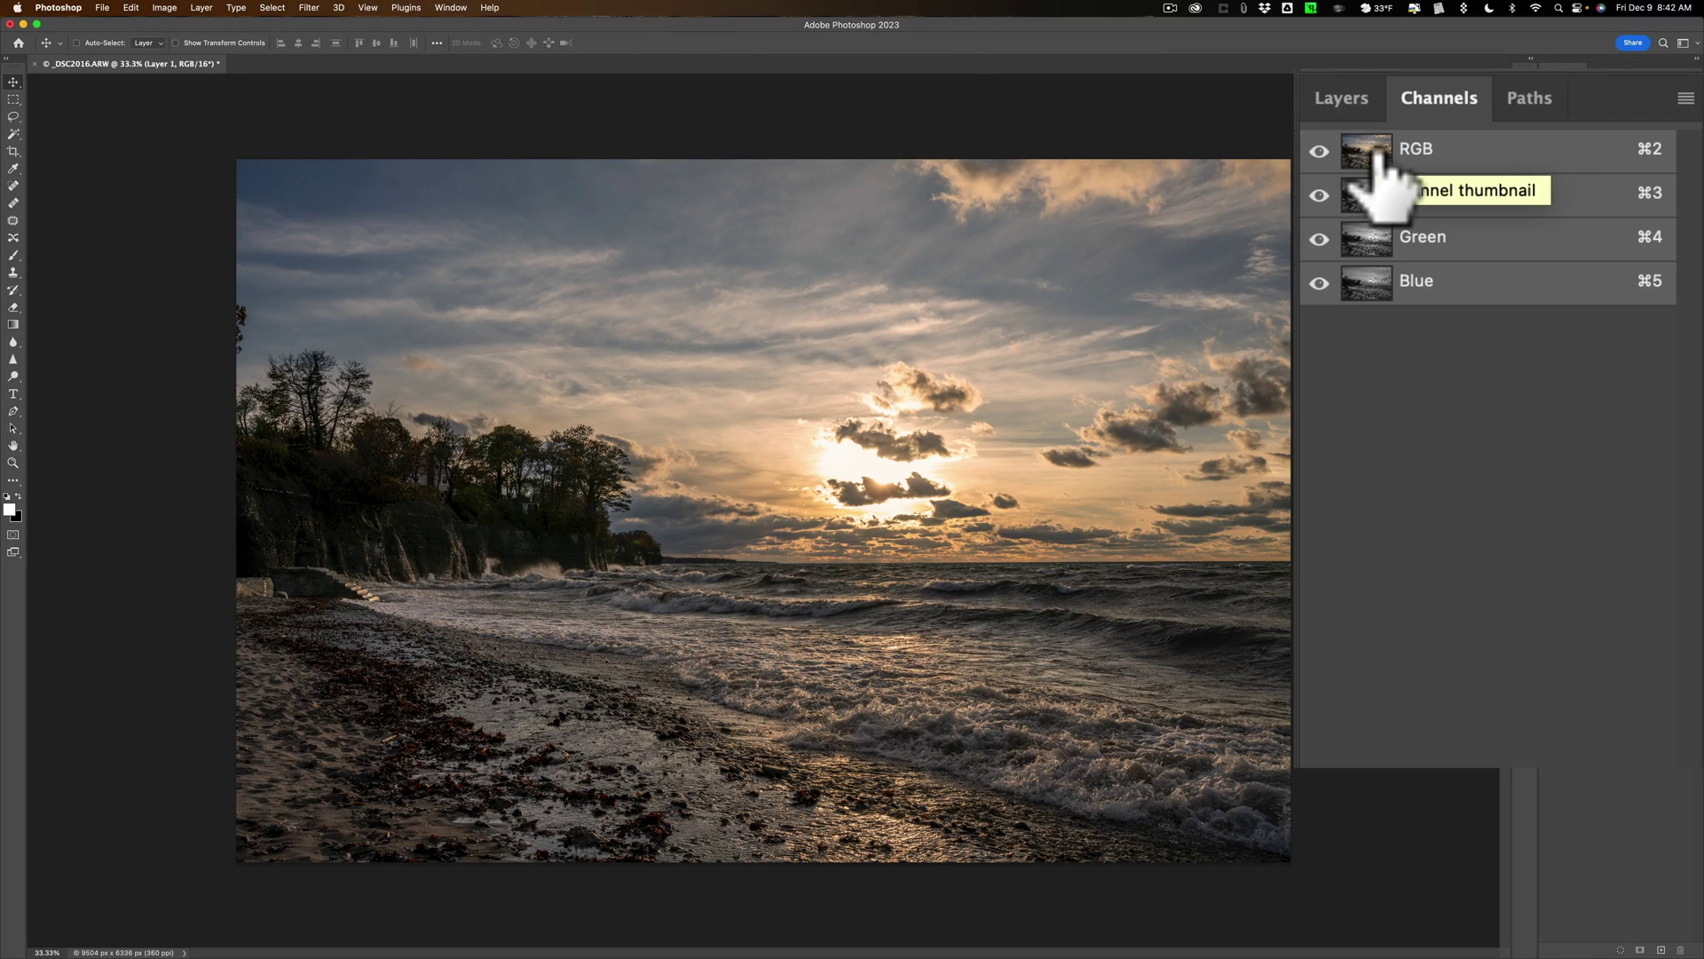
{"action": "key", "text": "super"}
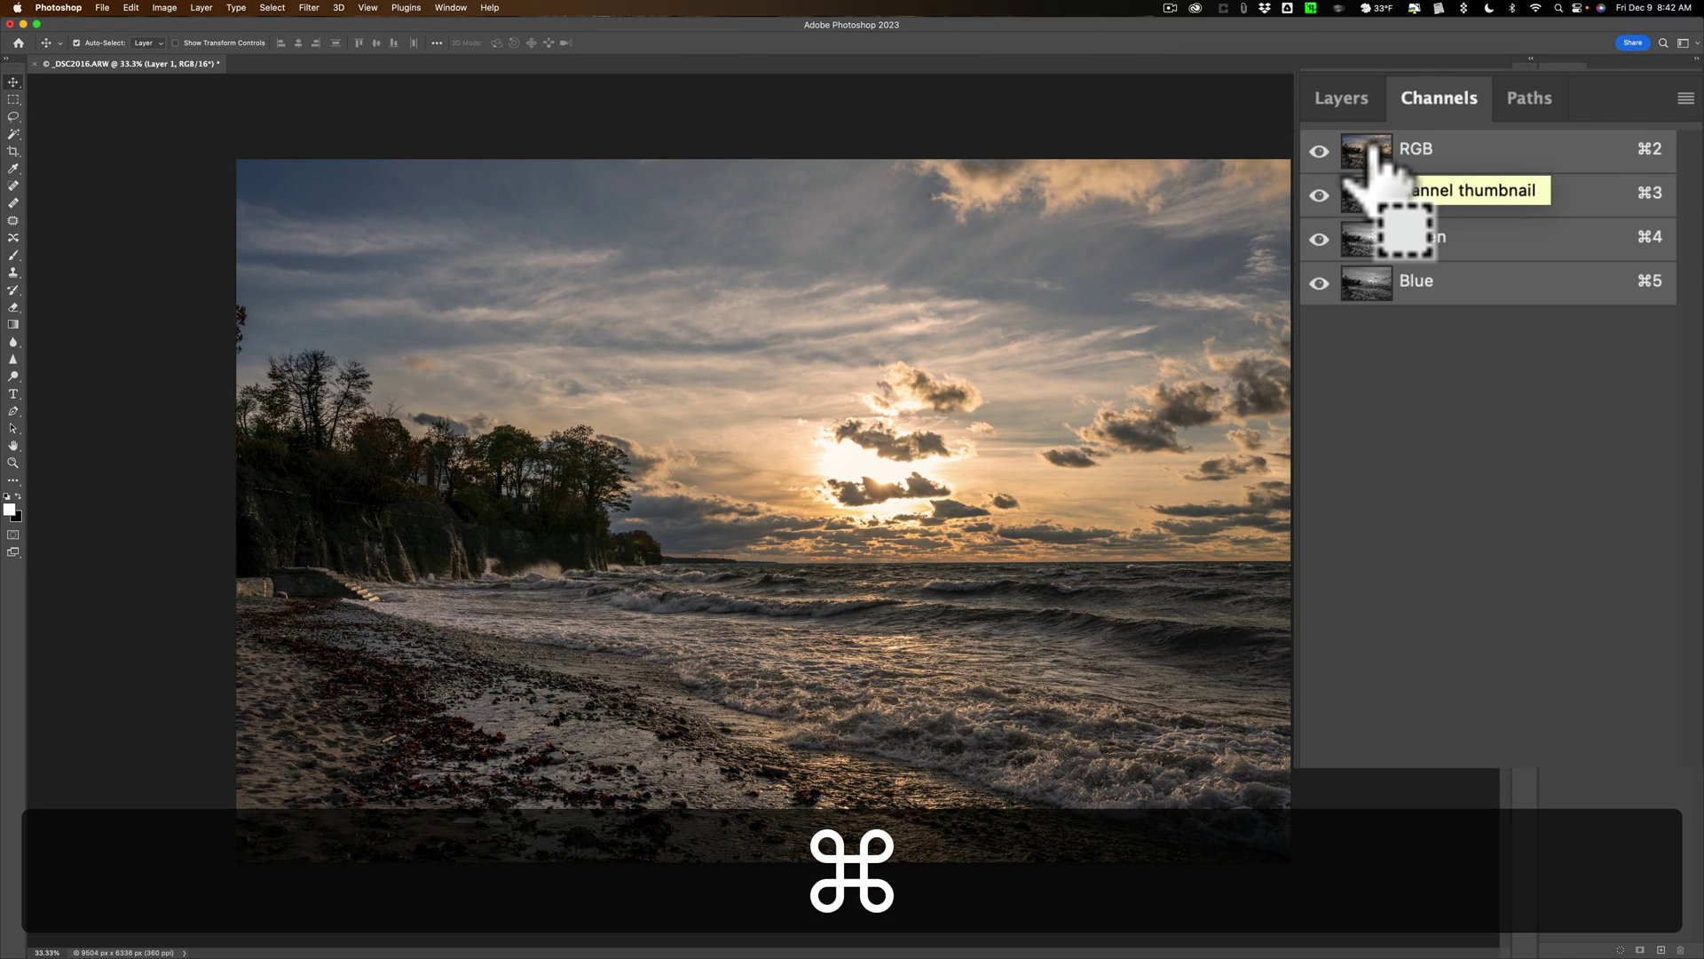
{"action": "left_click", "coordinate": [1367, 150], "text": "super"}
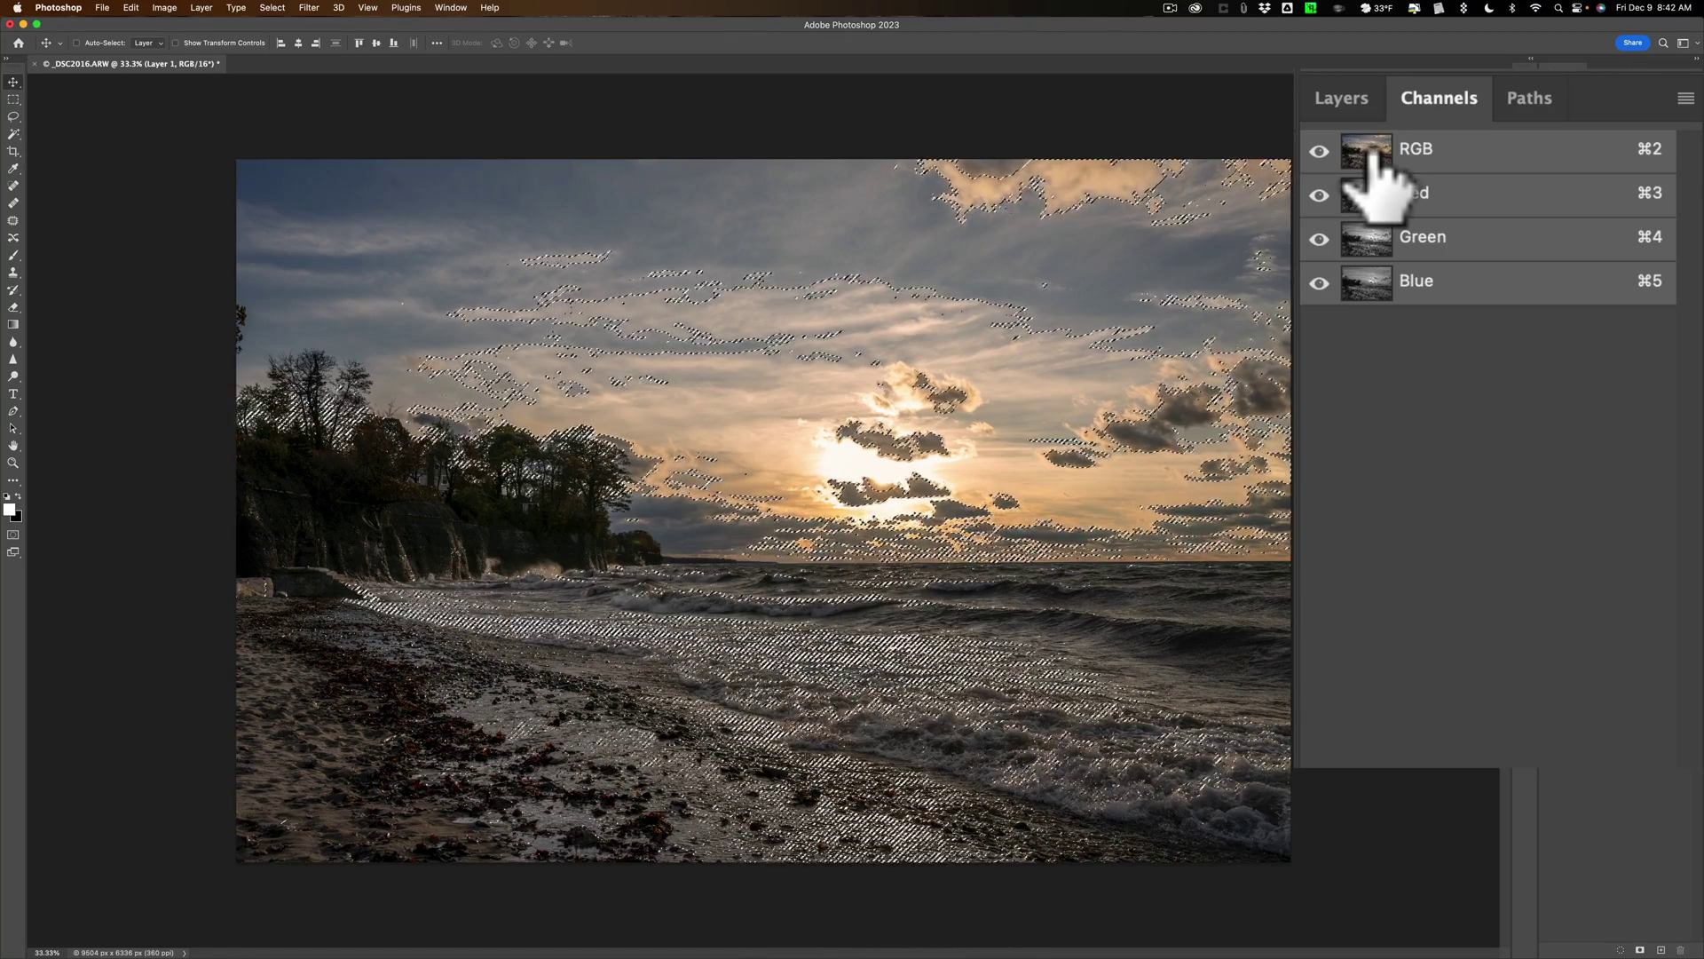
- Shift+Cmd-click the RGB channel three more times, extending the selection across beach, sea and sky
{"action": "key", "text": "shift"}
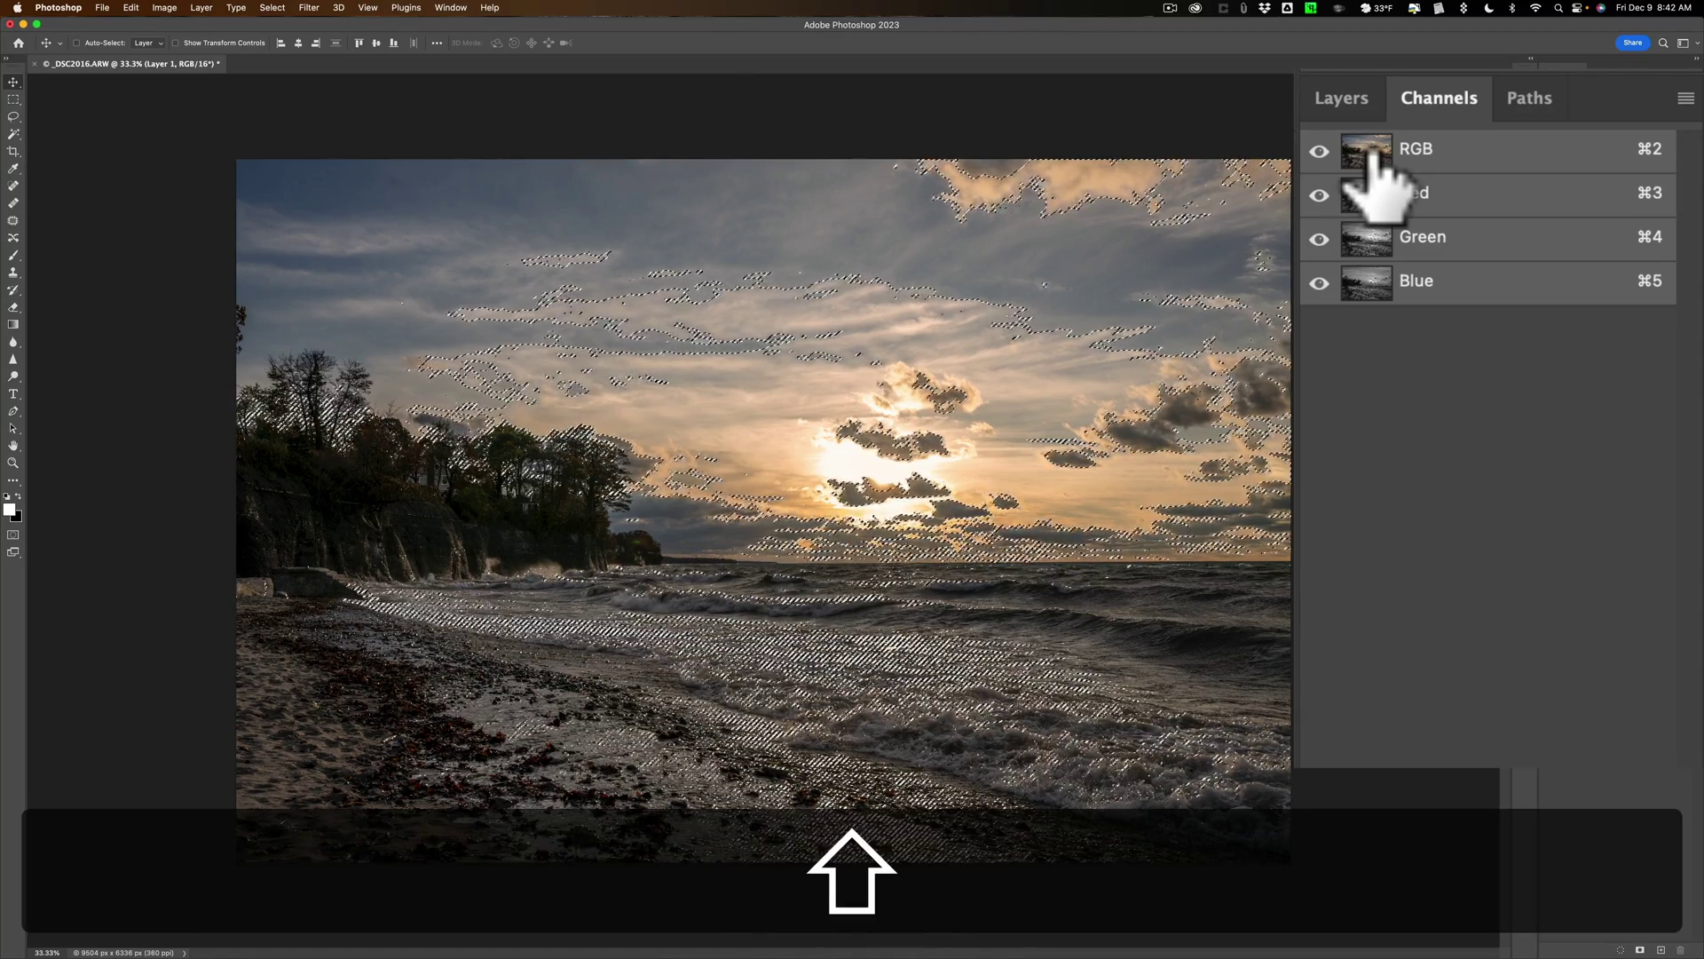
{"action": "key", "text": "super"}
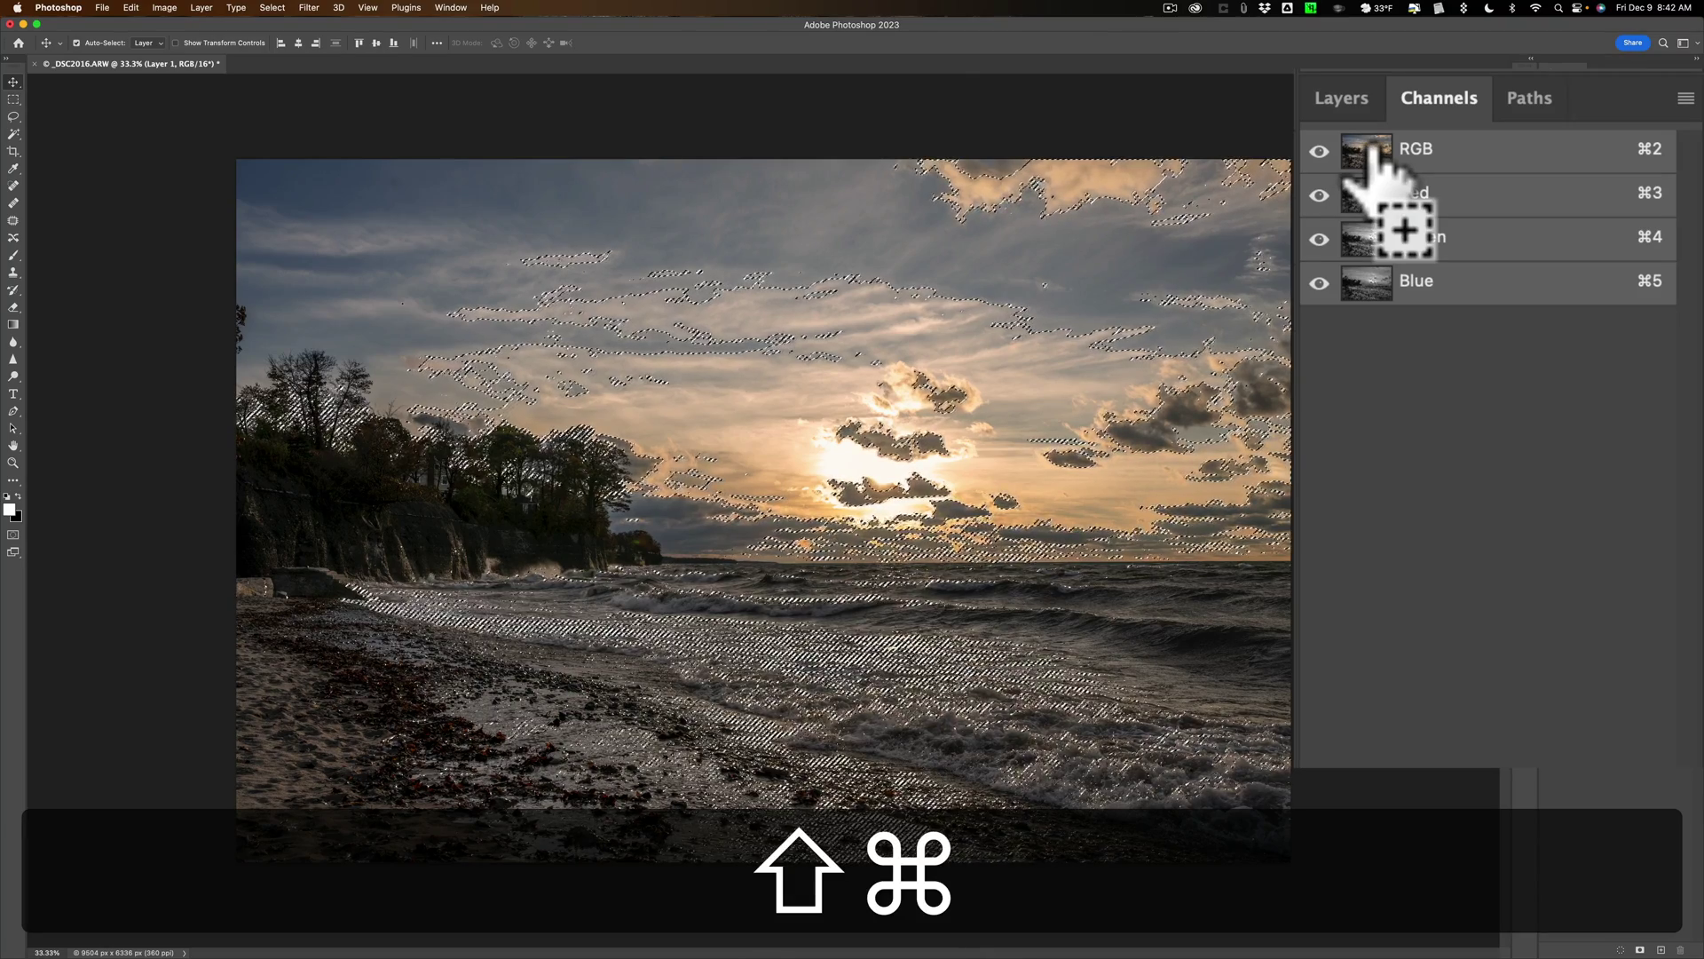
{"action": "left_click", "coordinate": [1371, 150], "text": "shift+super"}
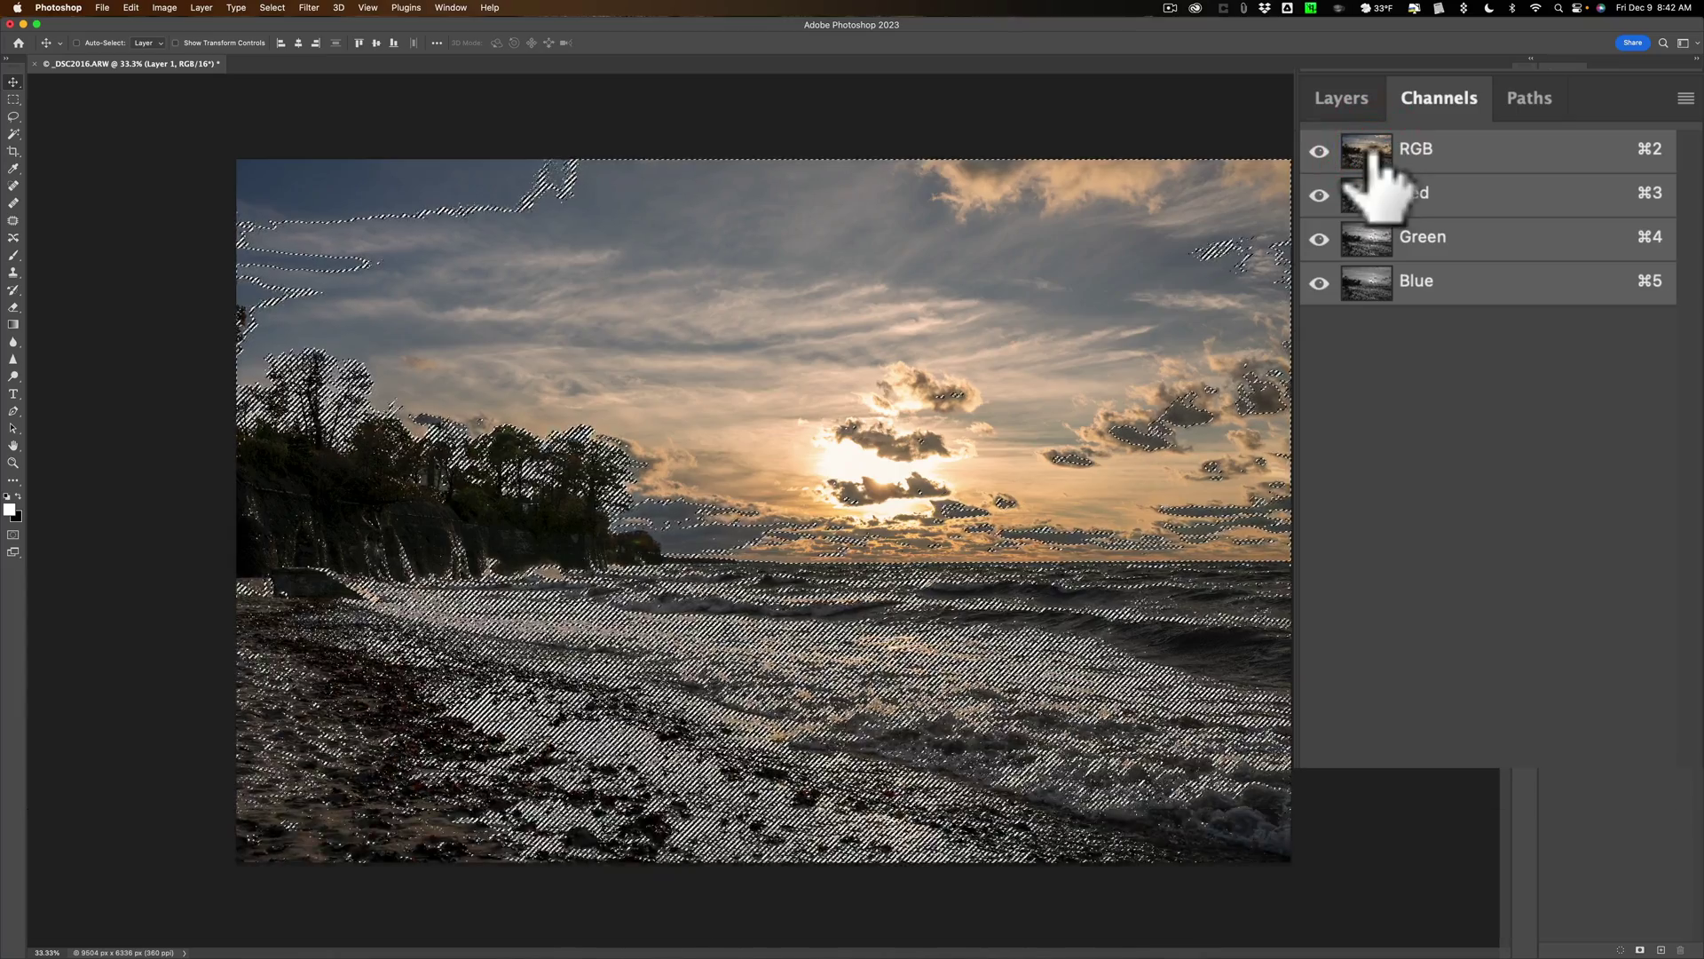
{"action": "key", "text": "shift"}
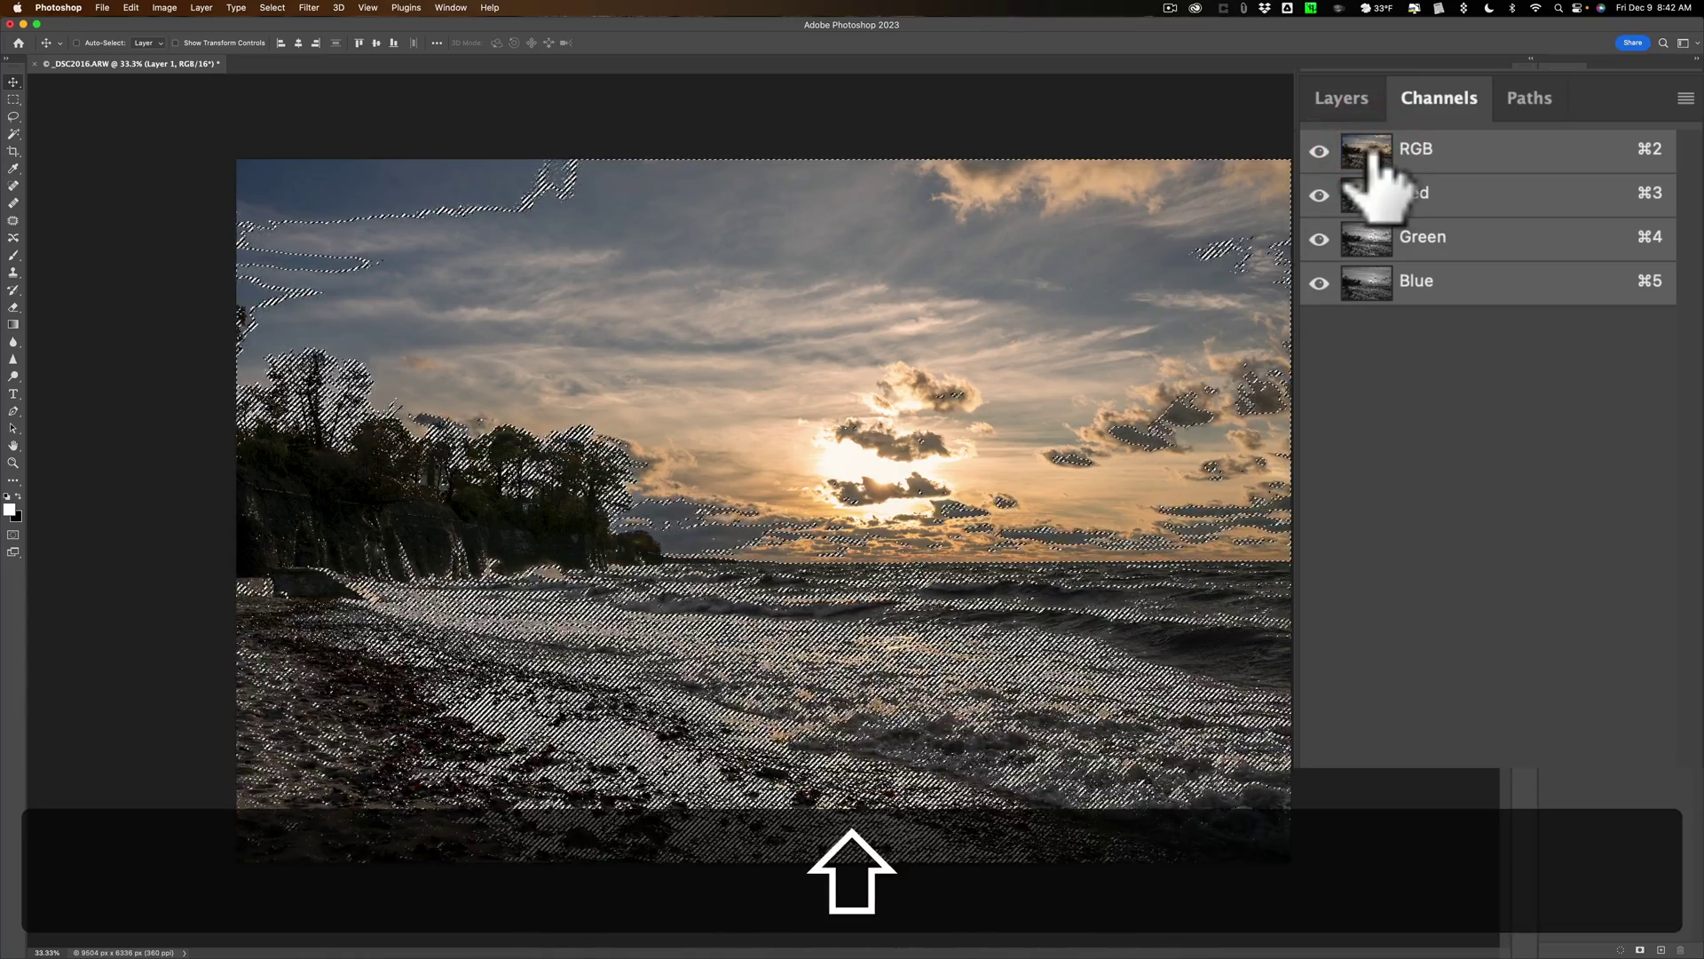
{"action": "key", "text": "super"}
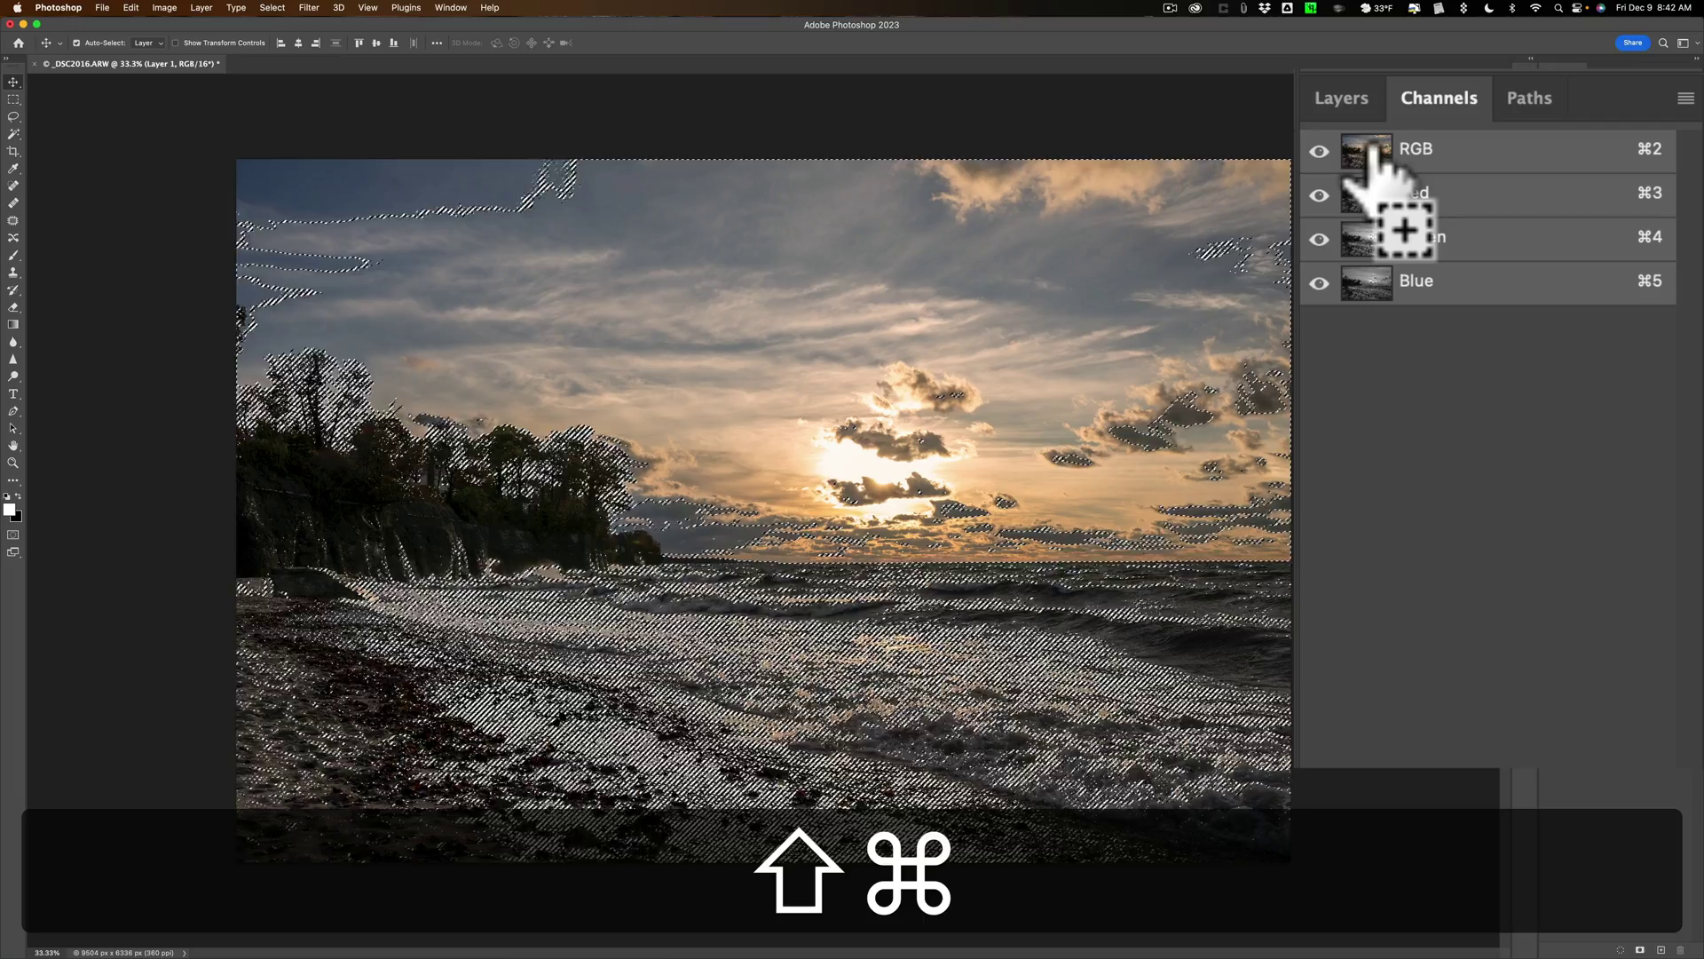
{"action": "left_click", "coordinate": [1369, 151], "text": "shift+super"}
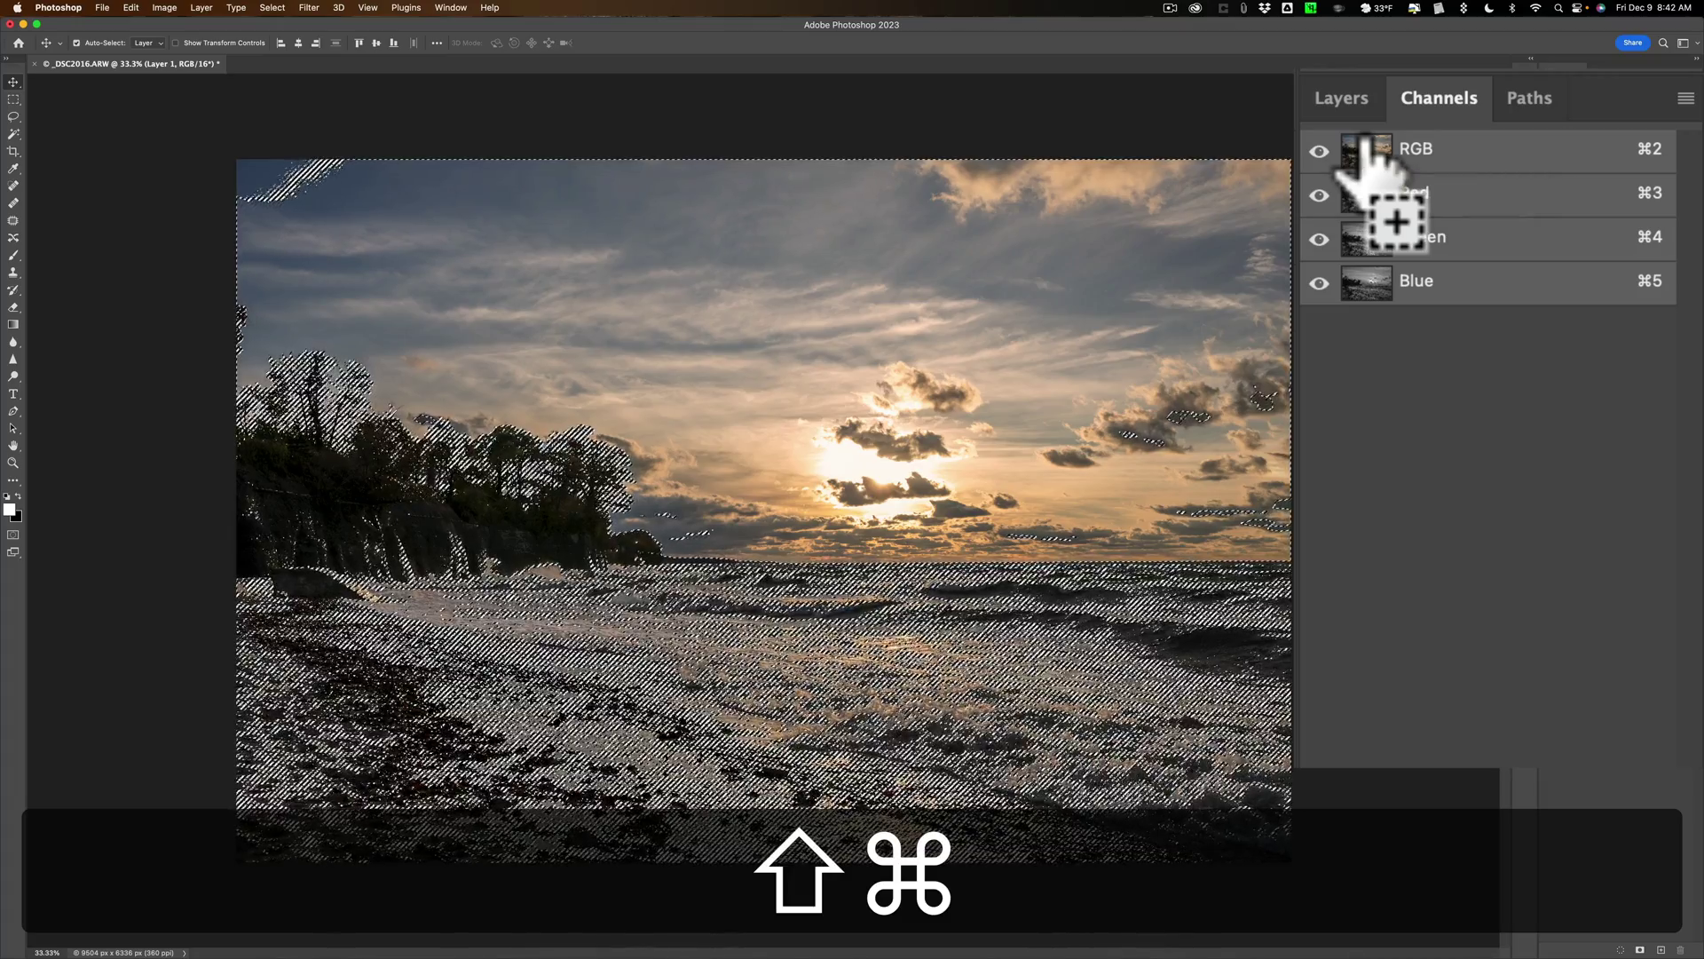
{"action": "left_click", "coordinate": [1366, 147], "text": "shift+super"}
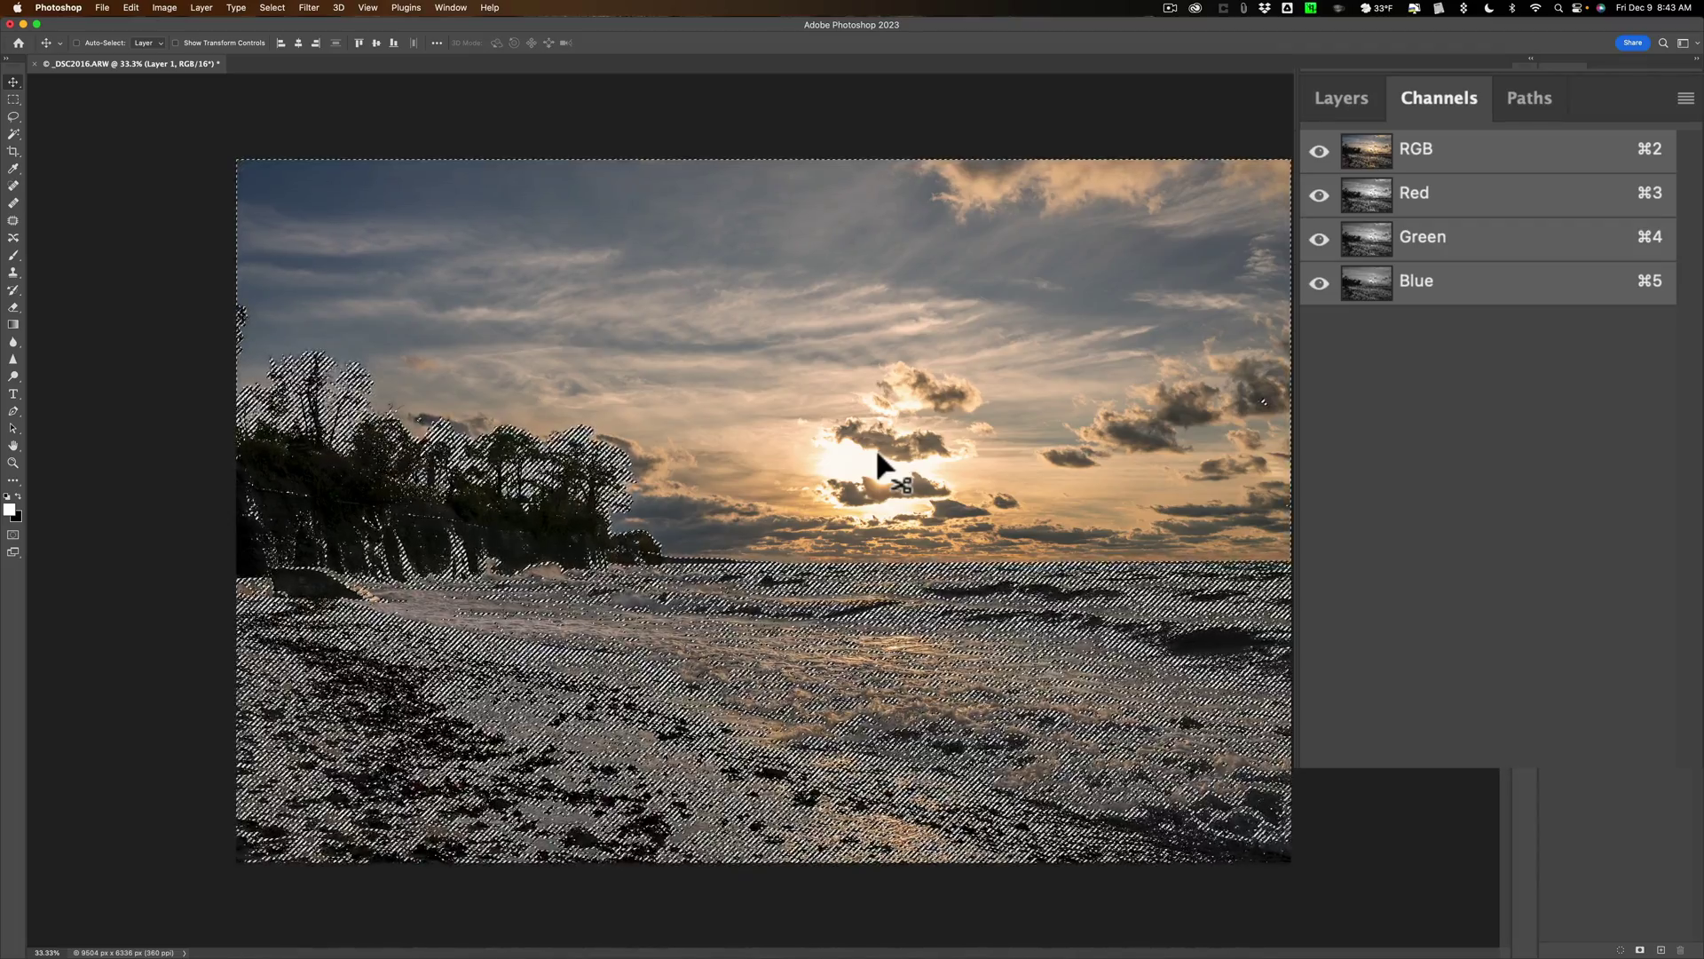
- Invert the selection with Shift+Cmd+I to target the shadows, then show the layer list
{"action": "key", "text": "shift"}
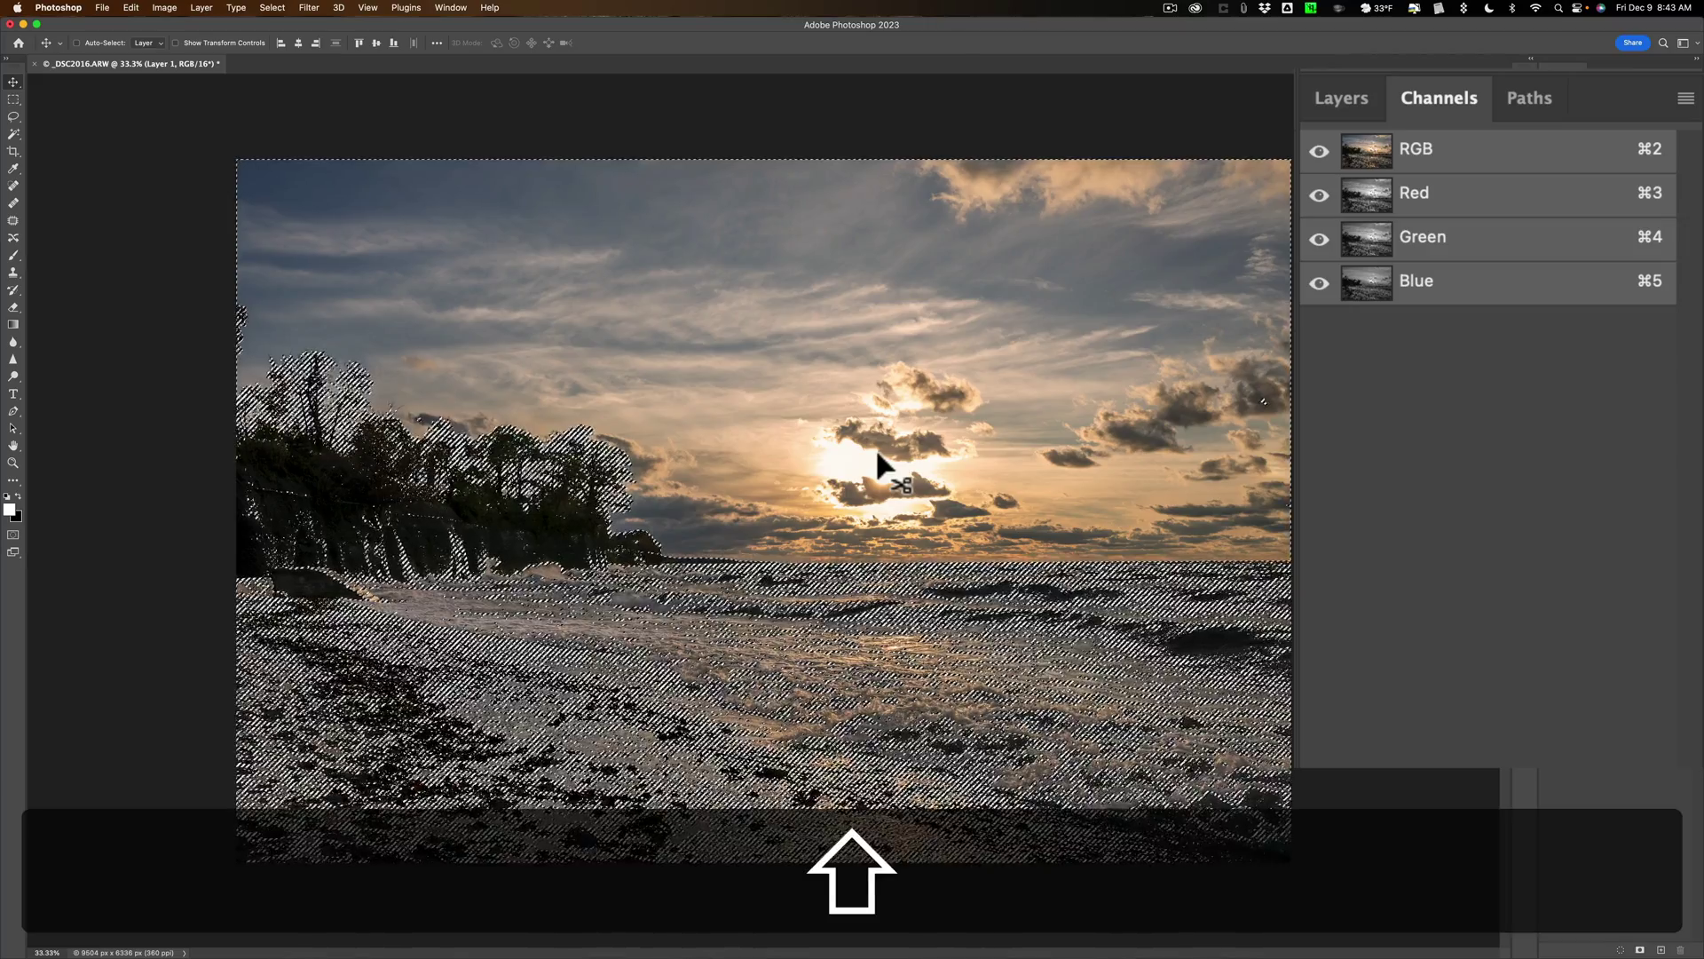
{"action": "key", "text": "super"}
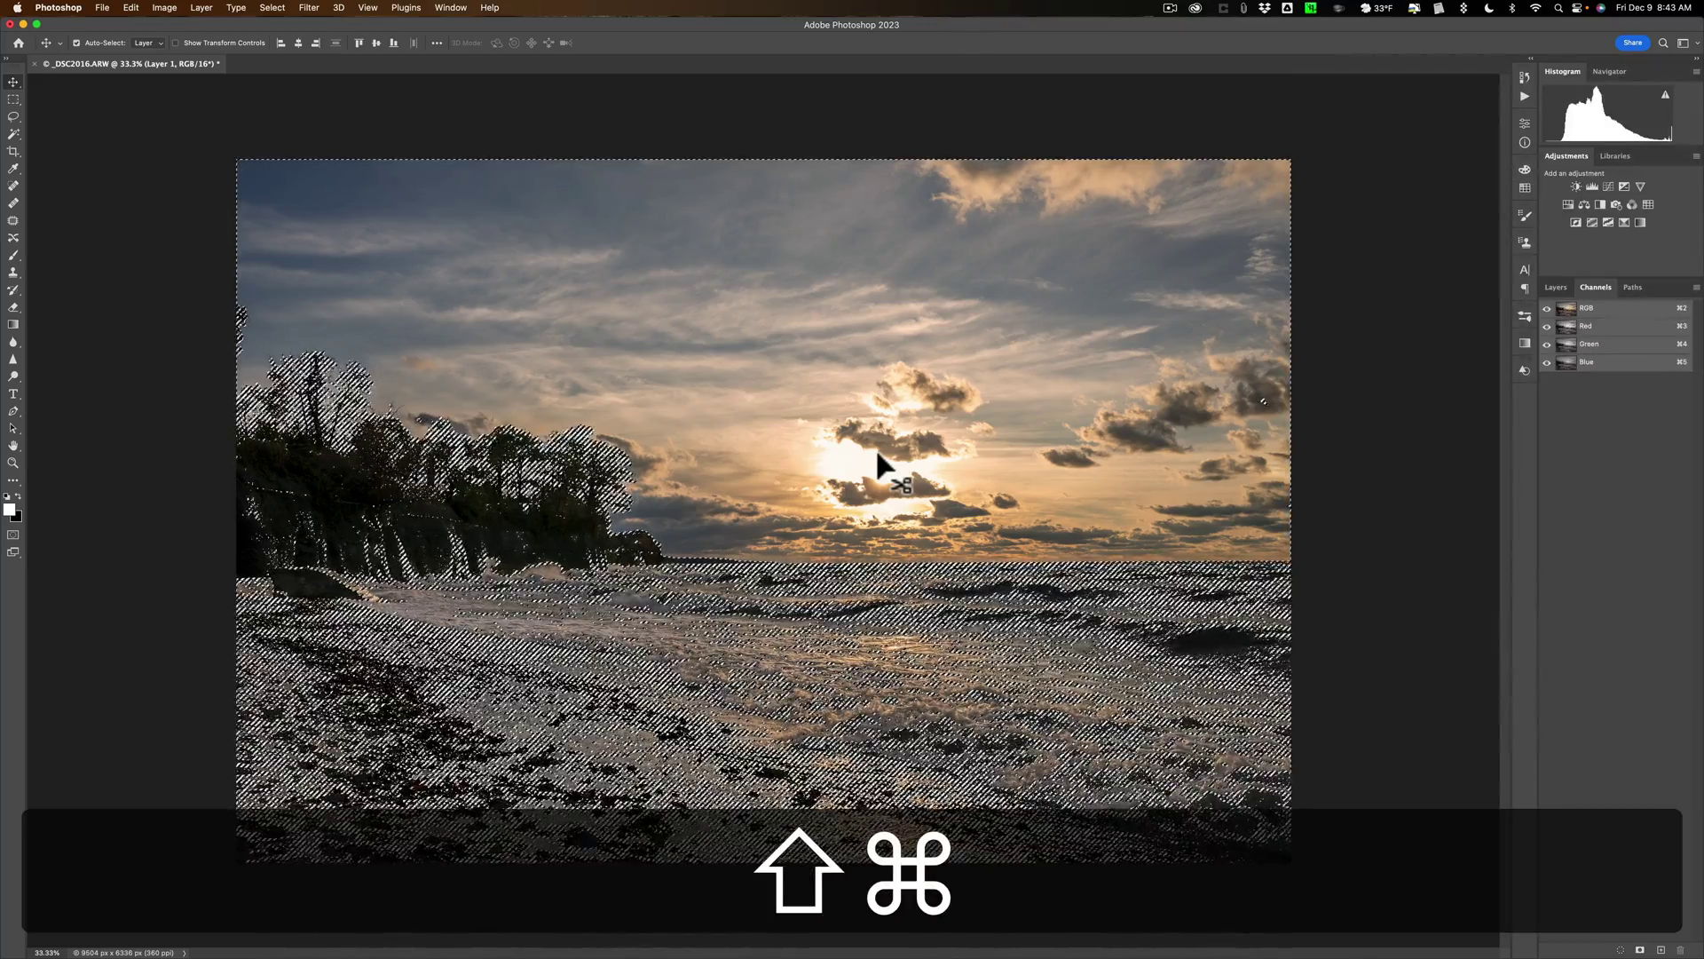
{"action": "key", "text": "super+shift+i"}
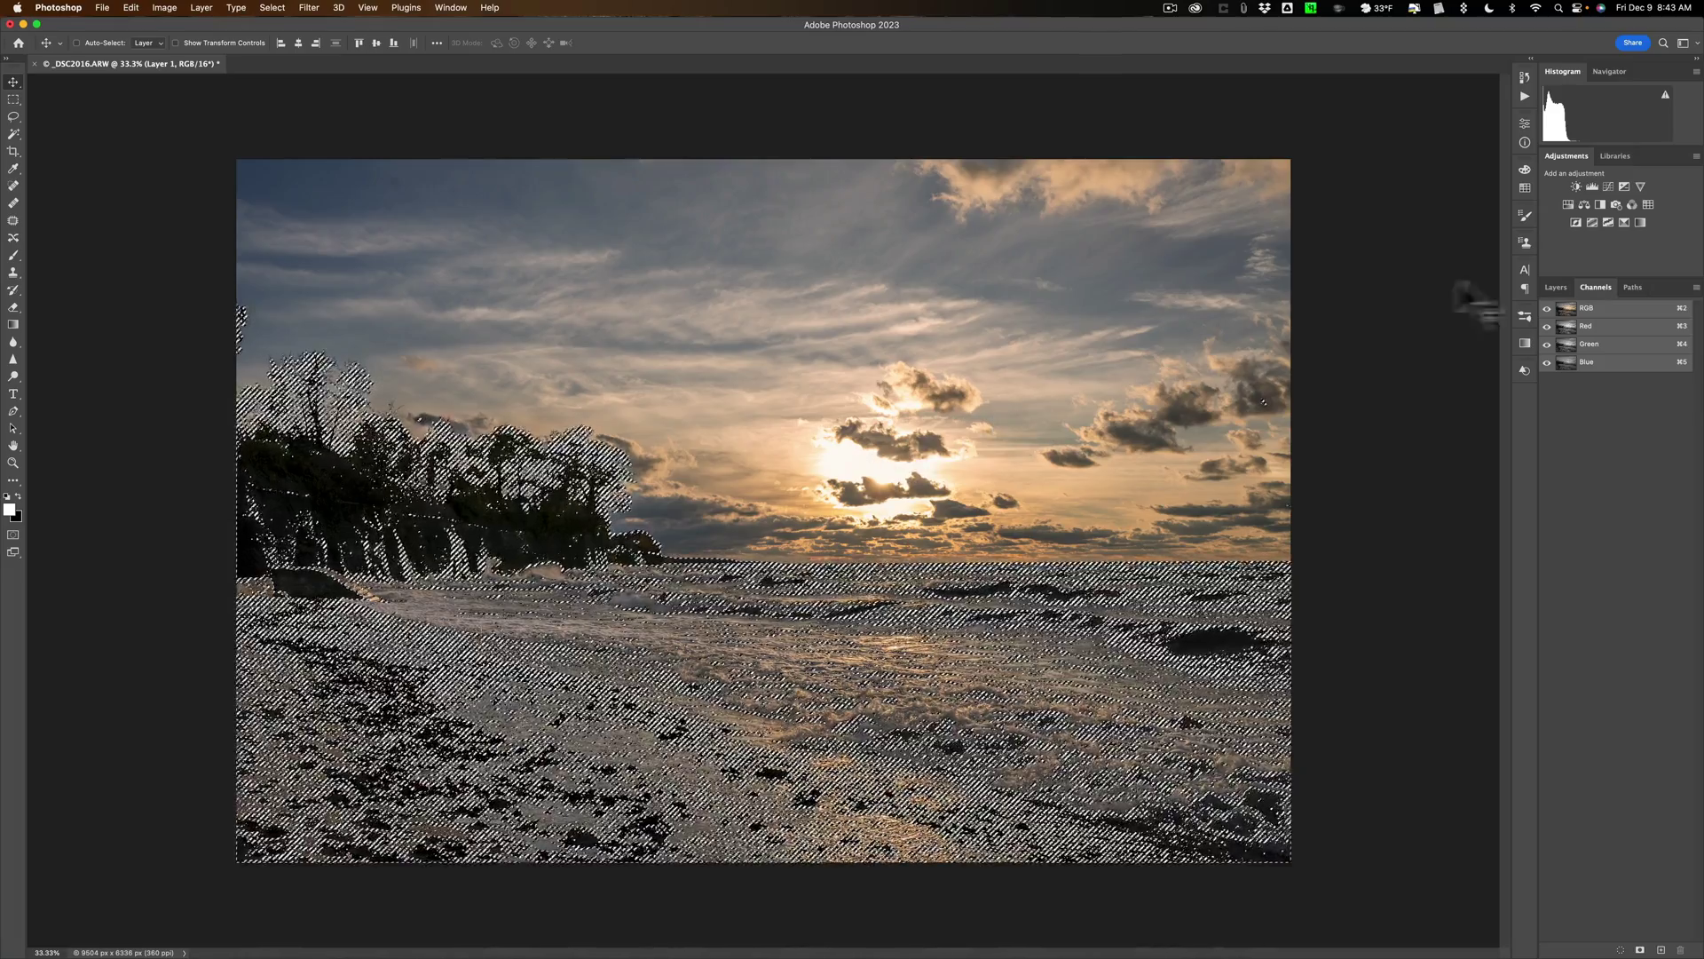
{"action": "left_click", "coordinate": [1553, 287]}
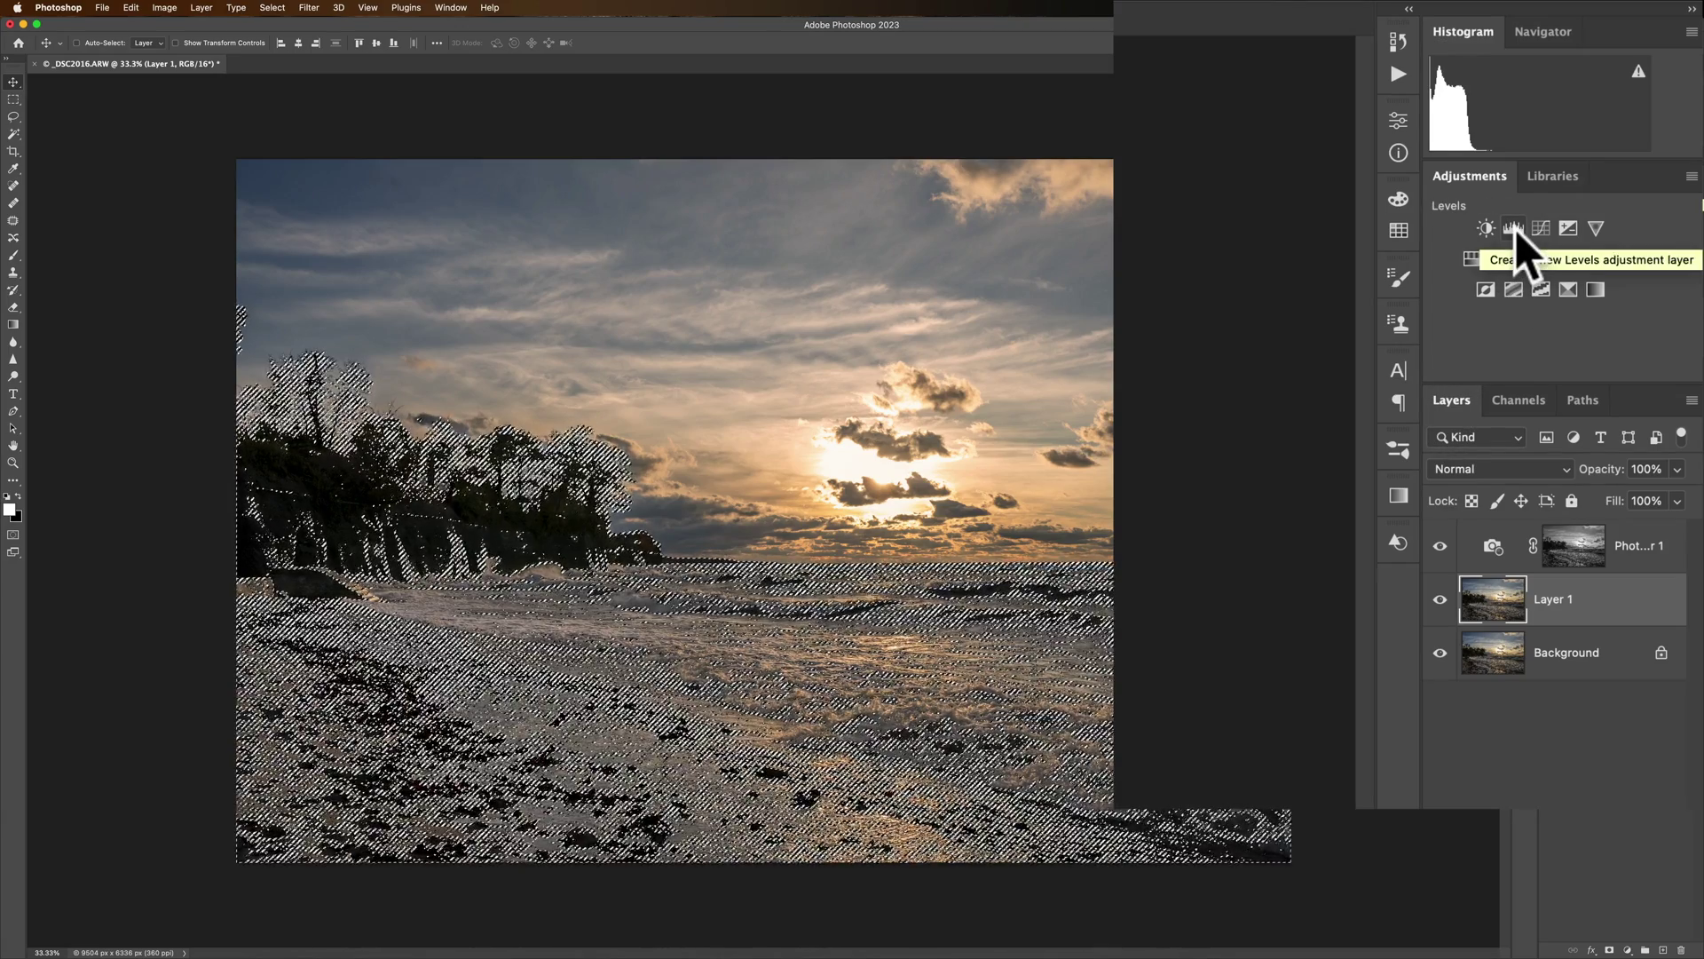
- Add a shadow-masked Levels layer with midtones set to 1.61, then close its properties
{"action": "left_click", "coordinate": [1515, 229]}
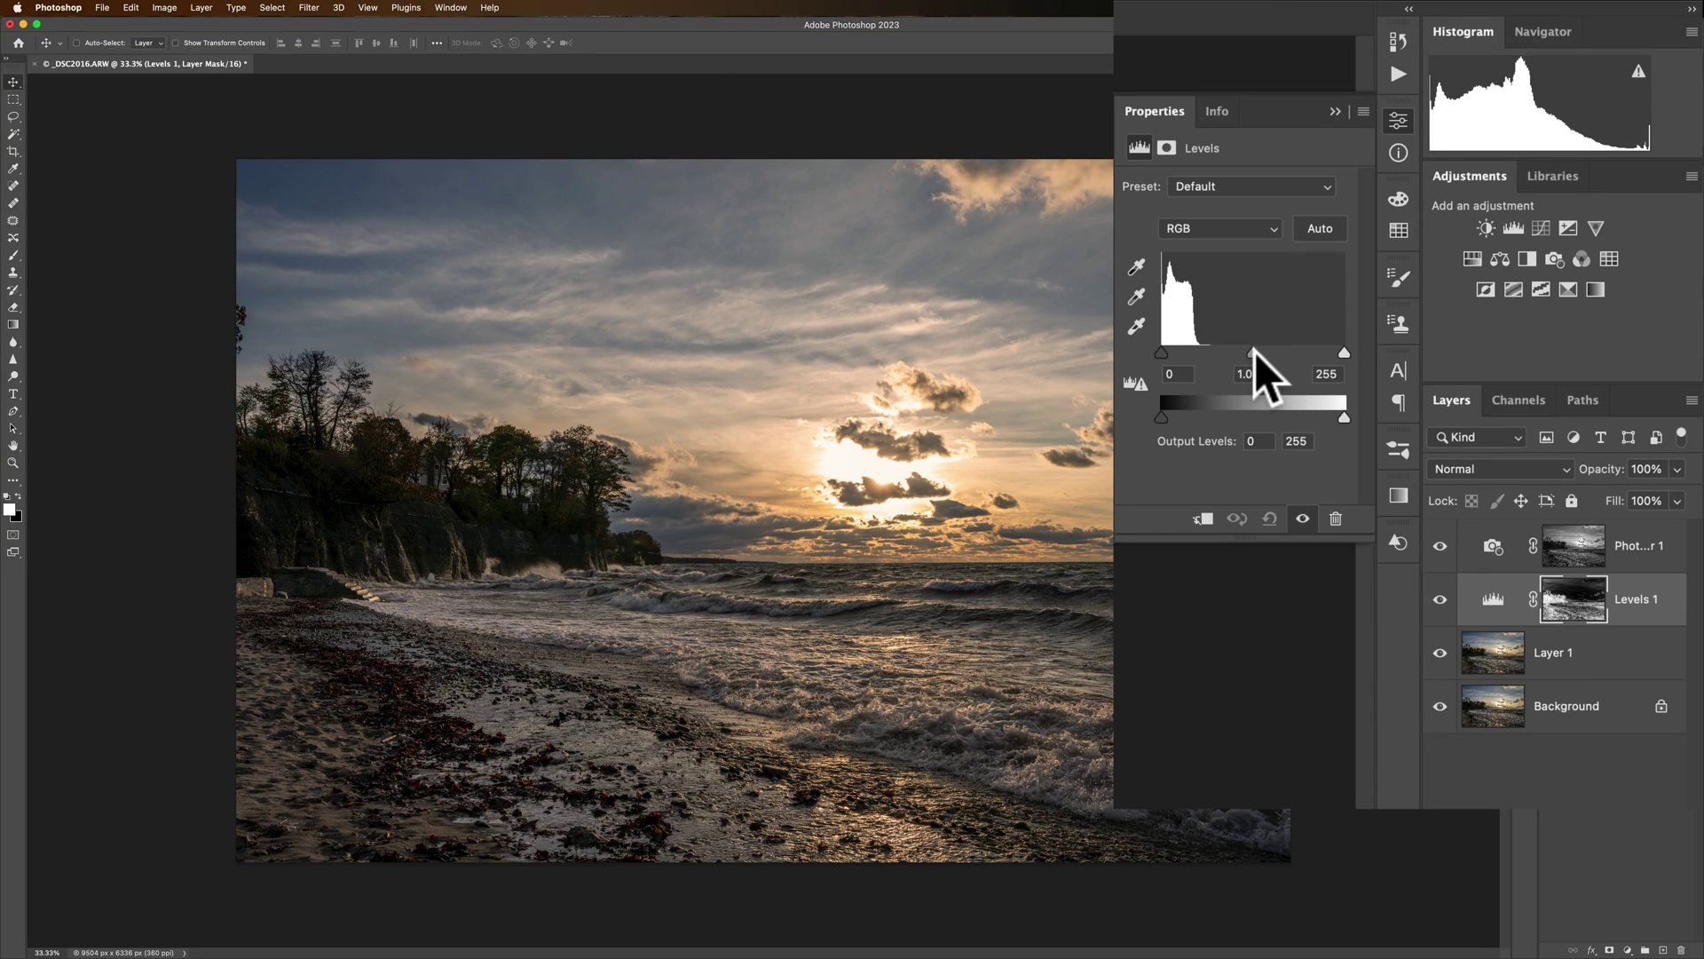
{"action": "left_click_drag", "start_coordinate": [1254, 353], "coordinate": [1220, 353]}
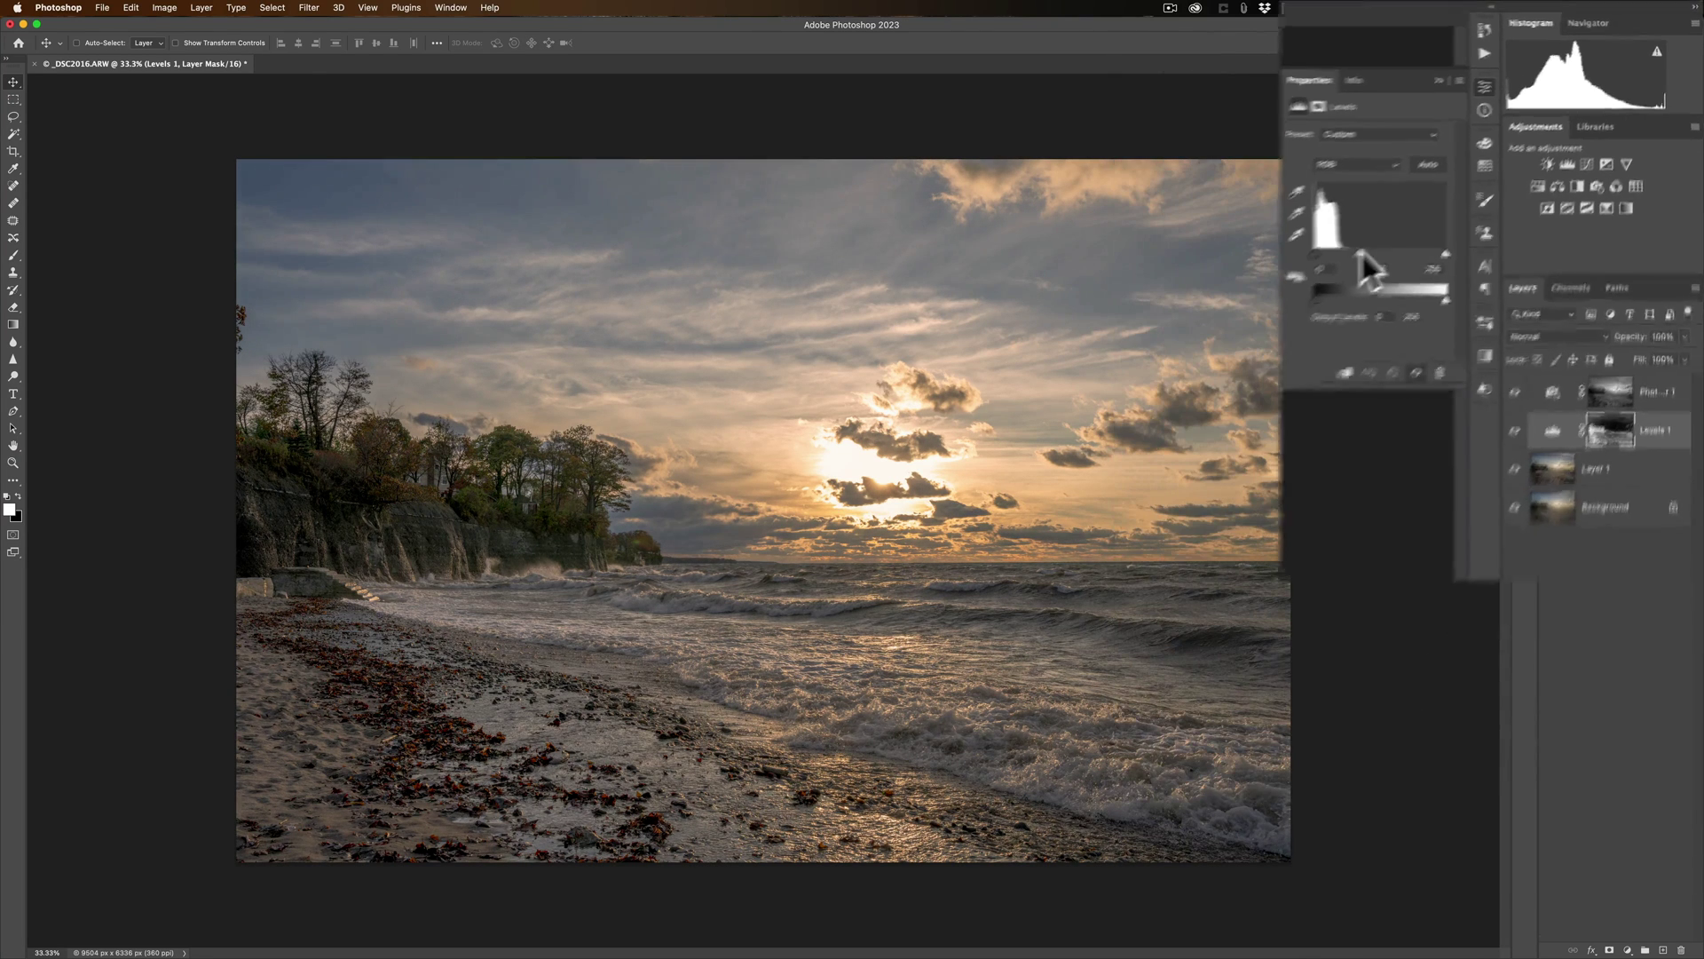
{"action": "left_click", "coordinate": [1421, 259]}
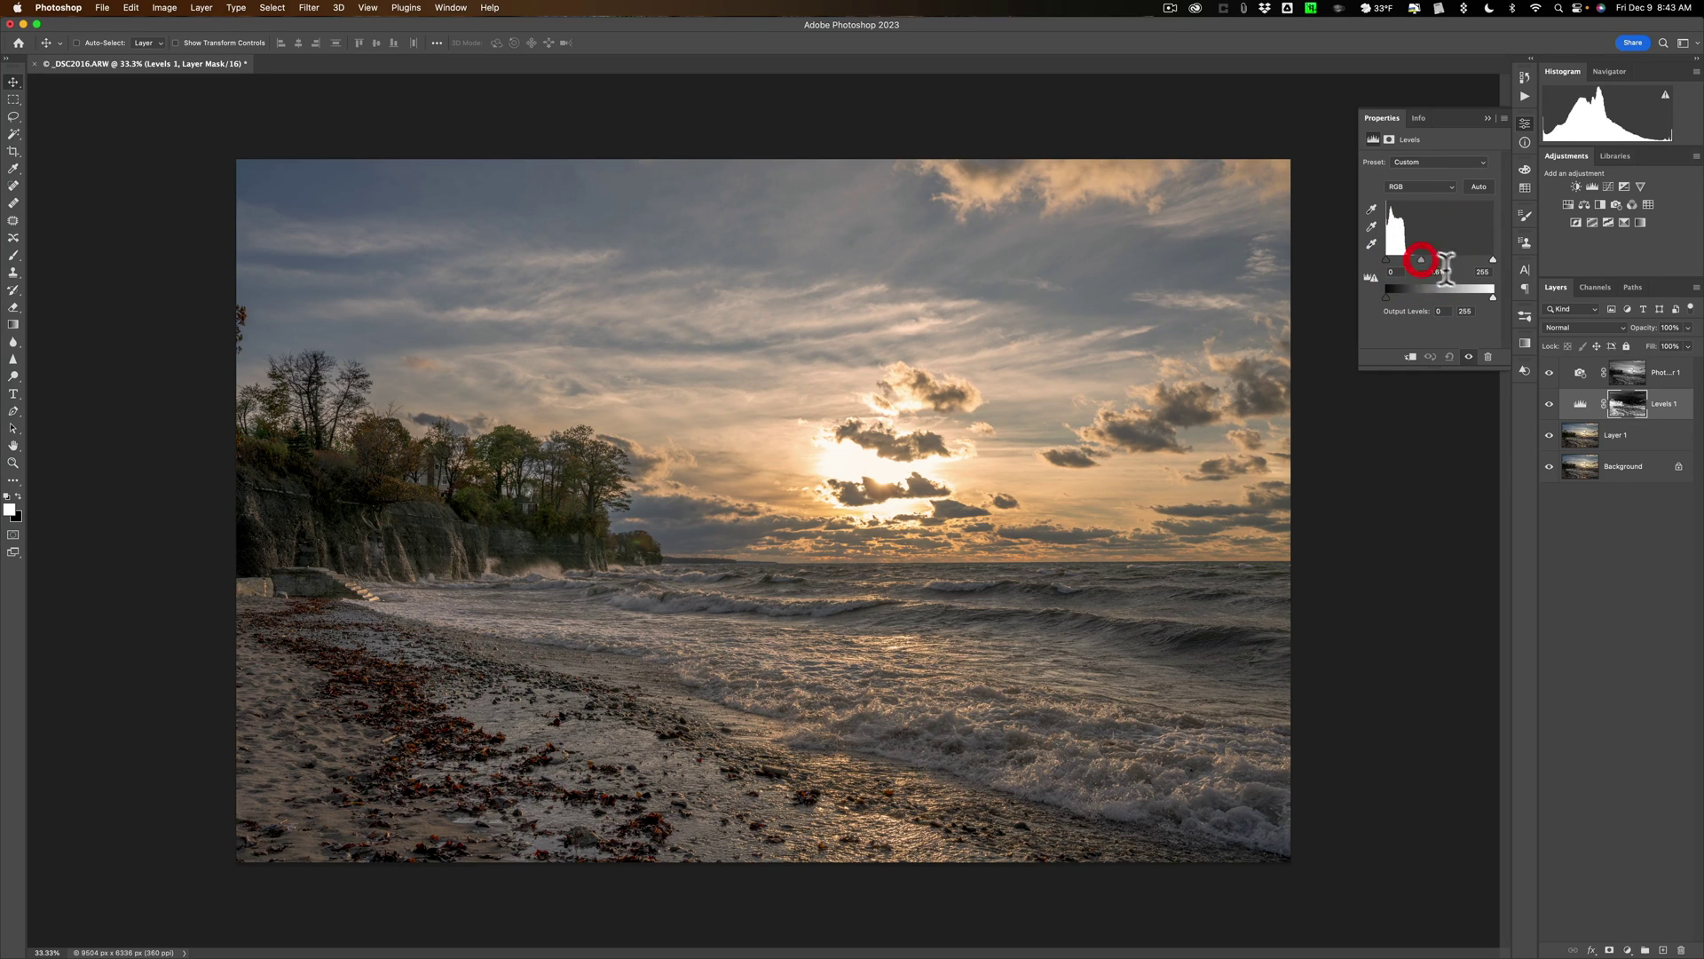
{"action": "left_click", "coordinate": [1485, 116]}
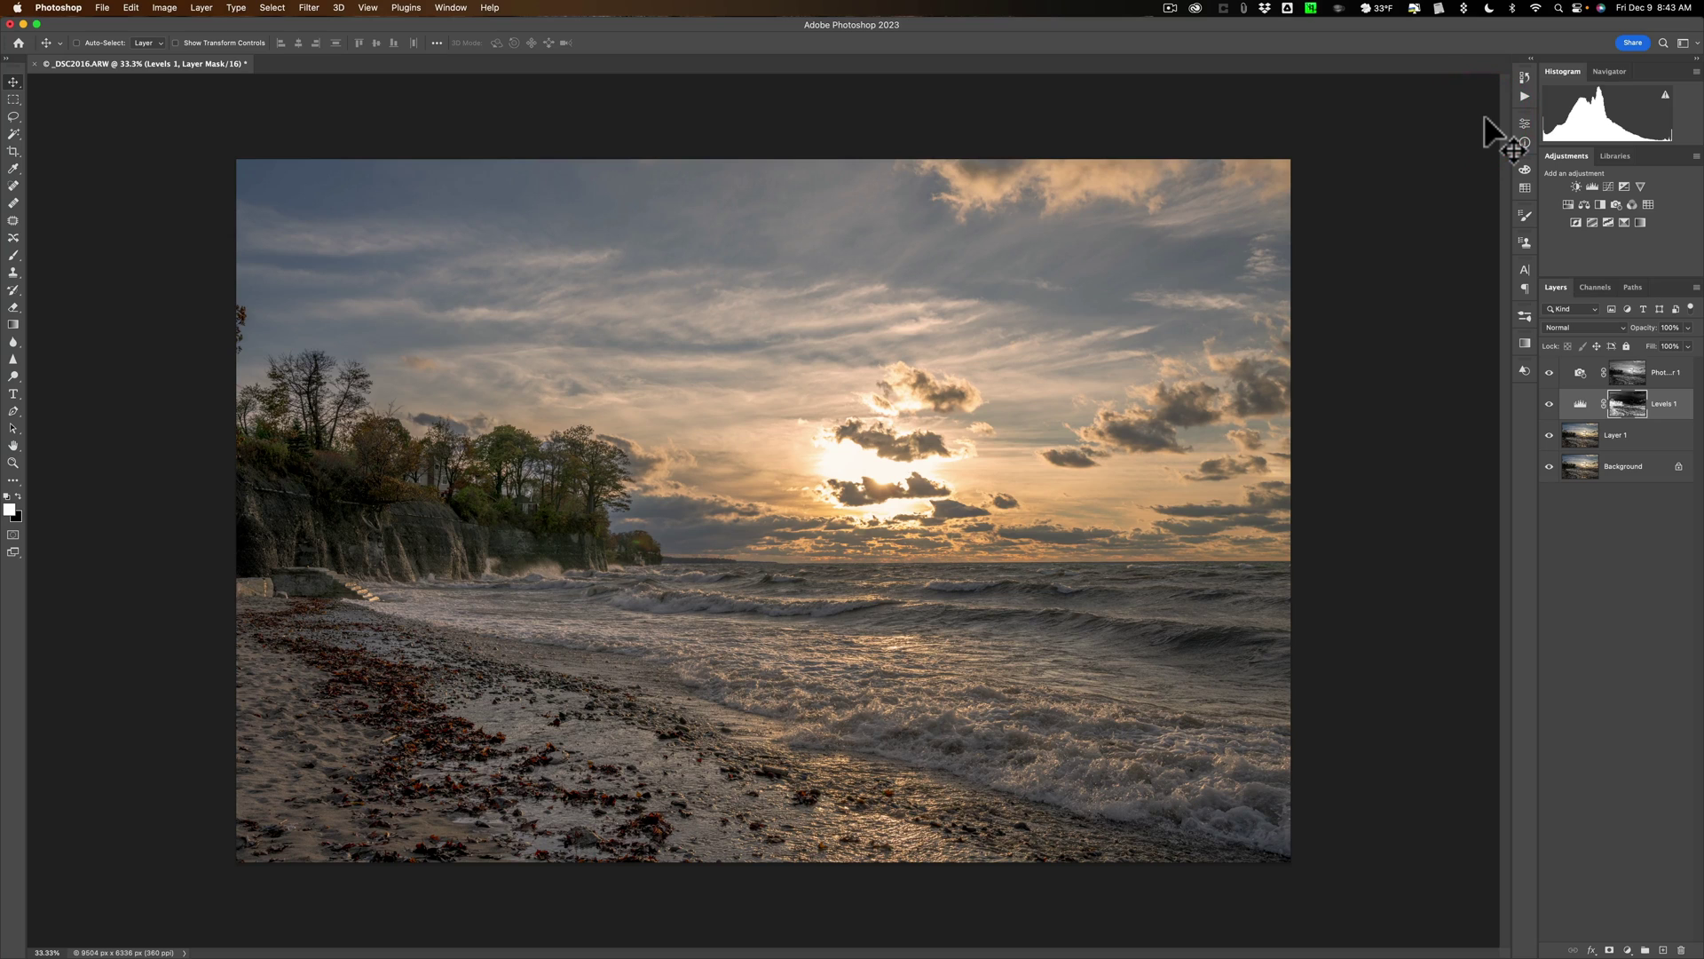